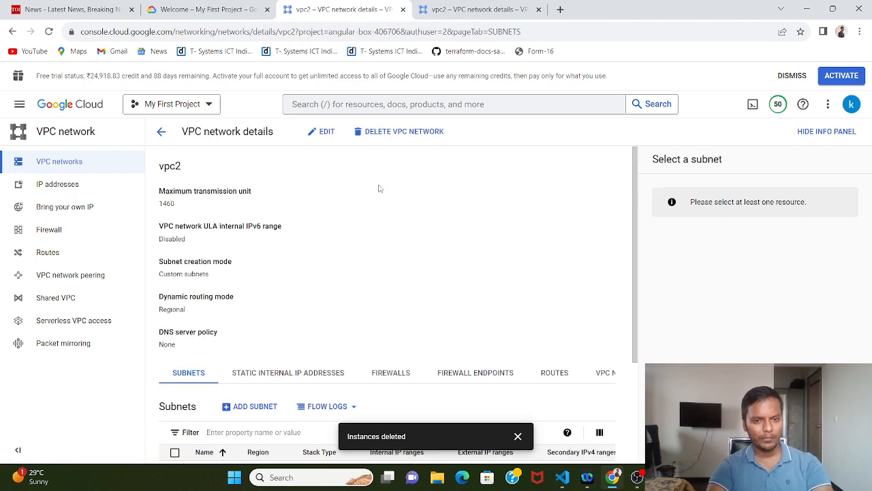
Delete the vpc2 network with its subnetworks, routes and firewall rules, and dismiss the deletion notification
click(390, 139)
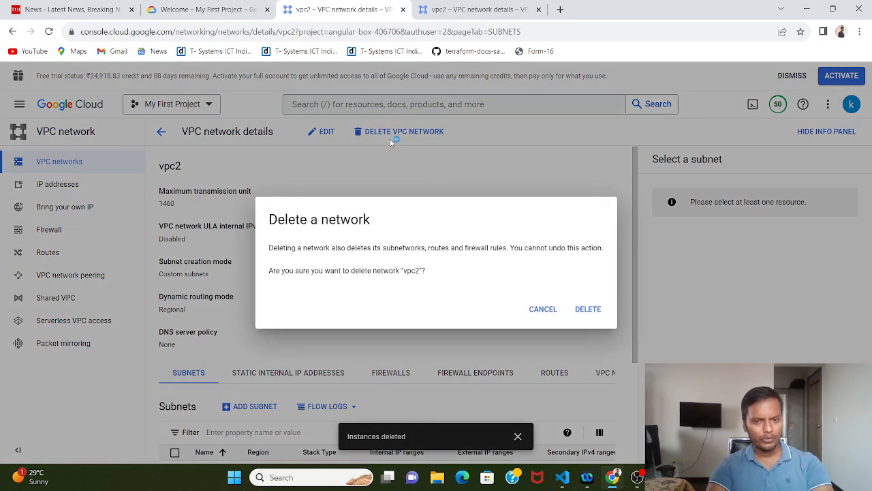
click(588, 310)
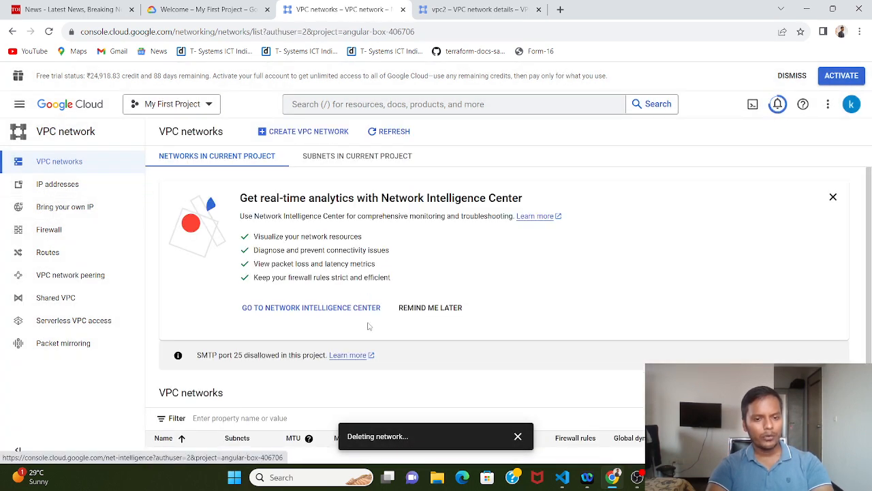
scroll(368, 326, down, 1)
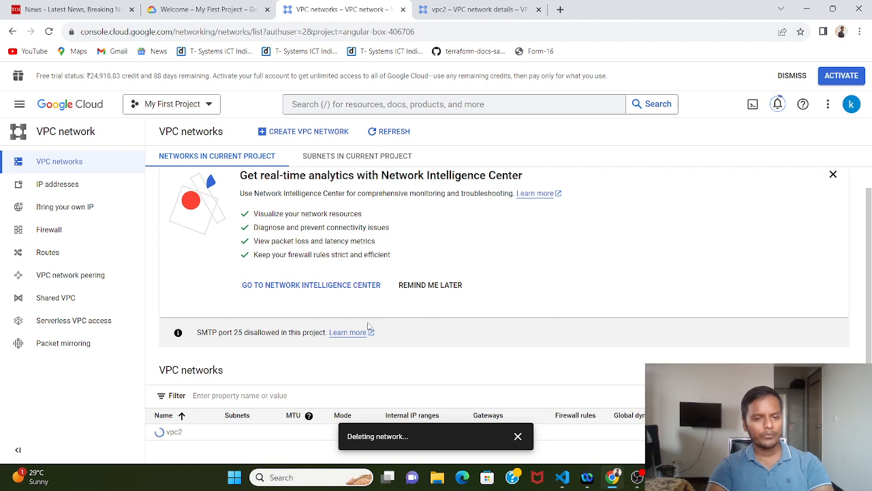
click(526, 437)
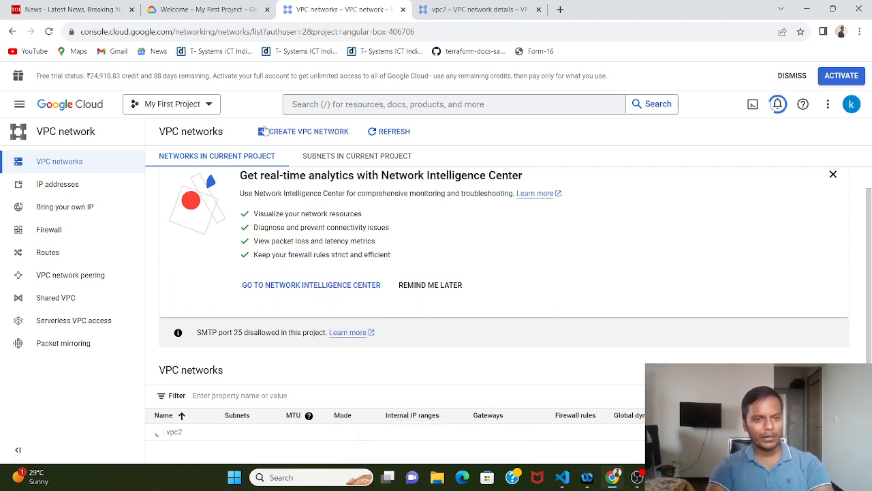
Start creating a new VPC network and name it vpc1
click(304, 133)
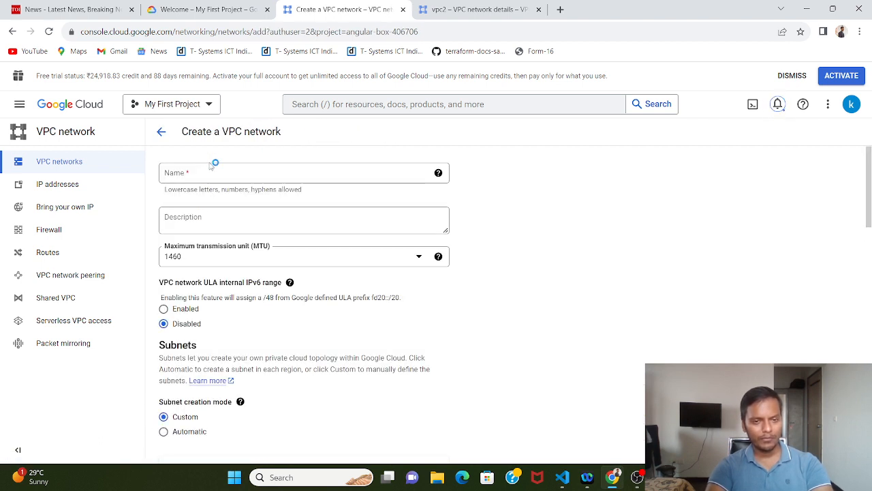
click(191, 173)
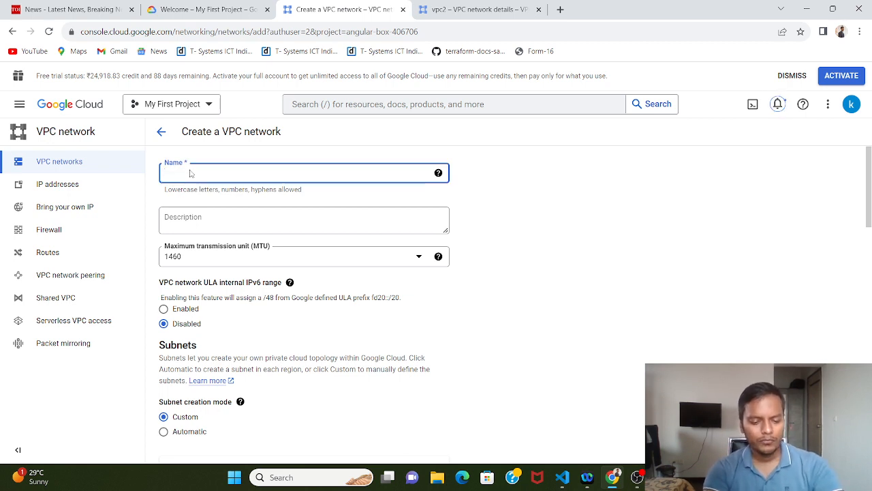
text(vpc)
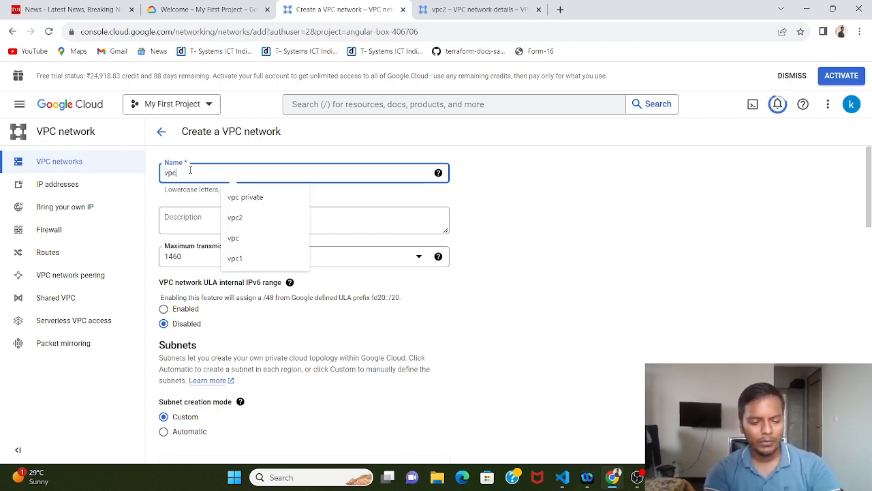
text(1)
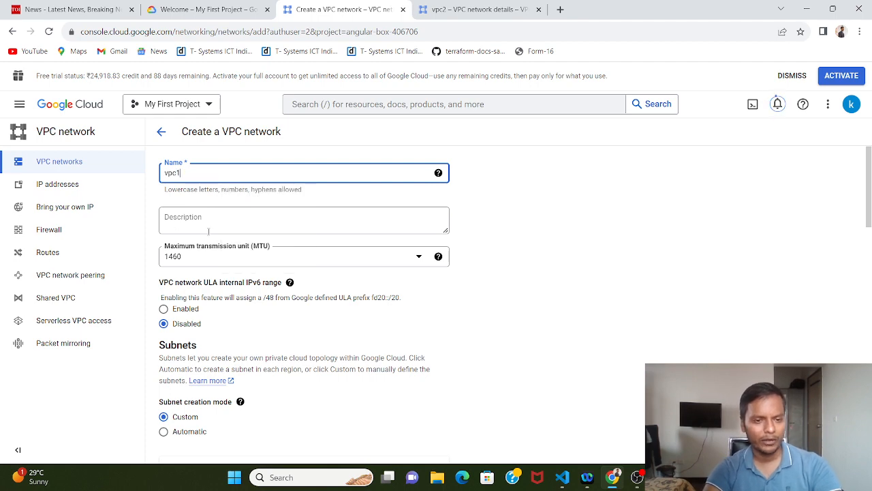
Try the Automatic subnet creation mode to examine its regional IP address ranges, and switch back to Custom
scroll(208, 231, down, 2)
scroll(211, 231, up, 2)
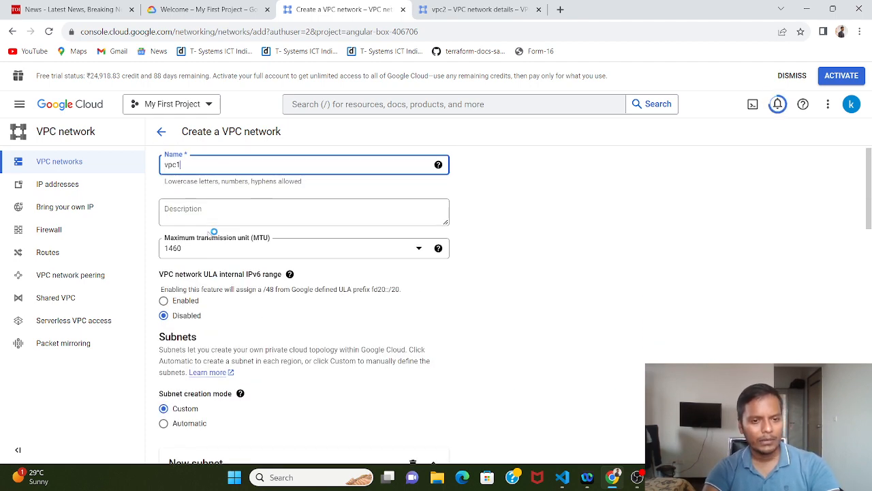
scroll(212, 233, down, 2)
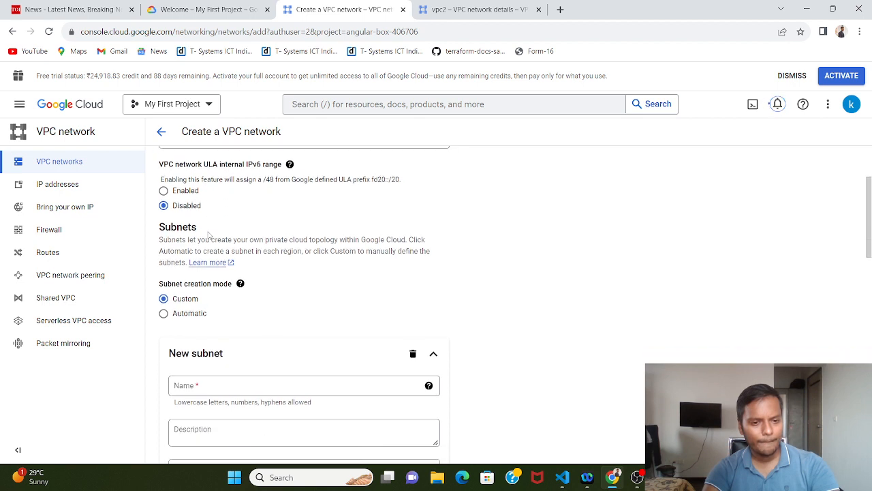
scroll(210, 234, down, 1)
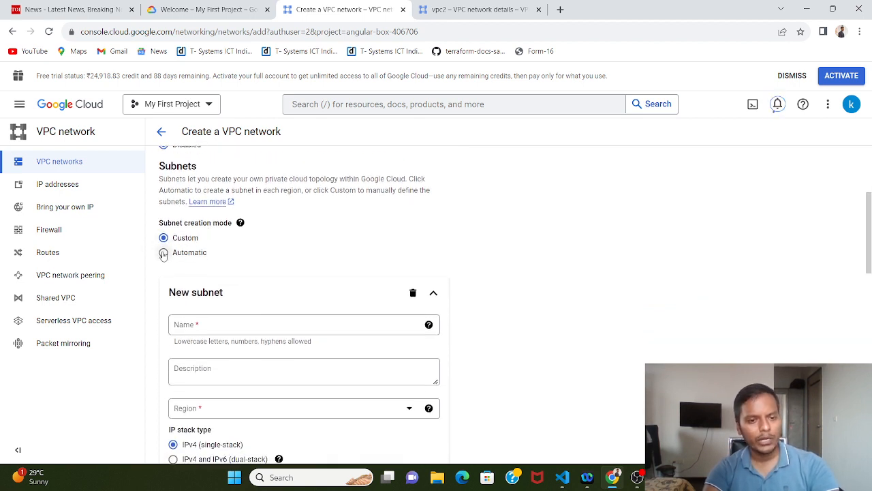
click(163, 252)
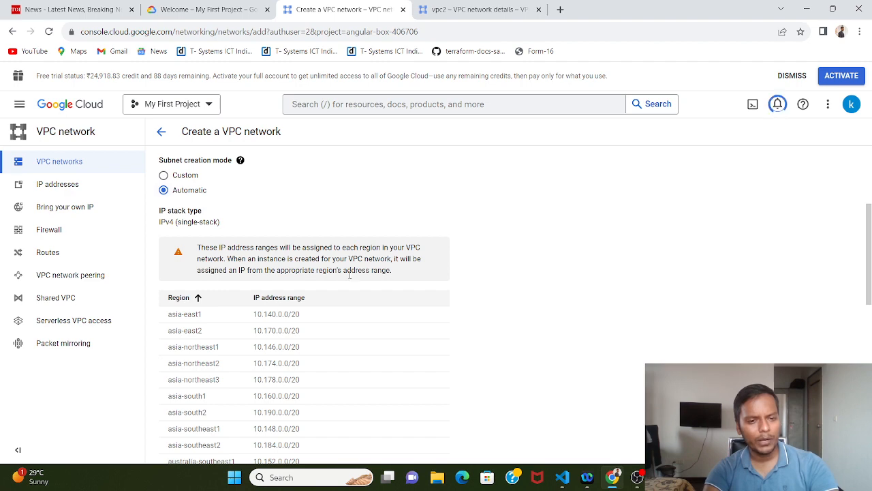
scroll(350, 275, down, 2)
scroll(350, 275, up, 1)
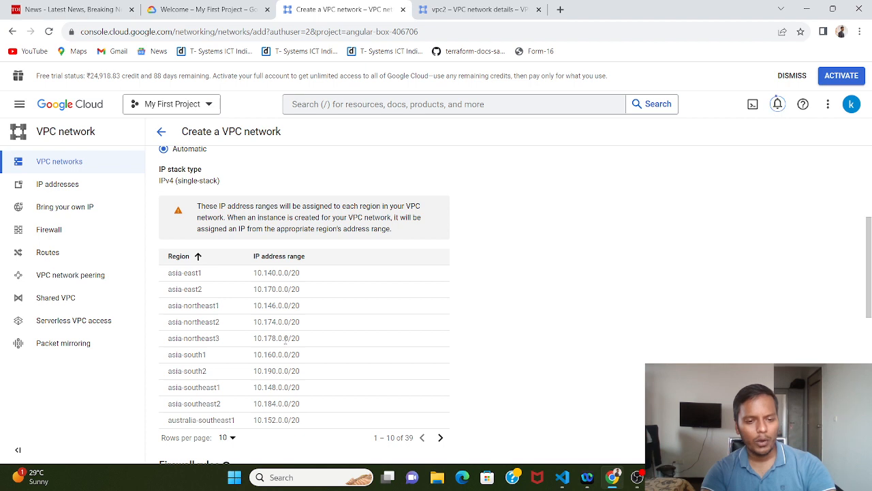
scroll(283, 247, up, 1)
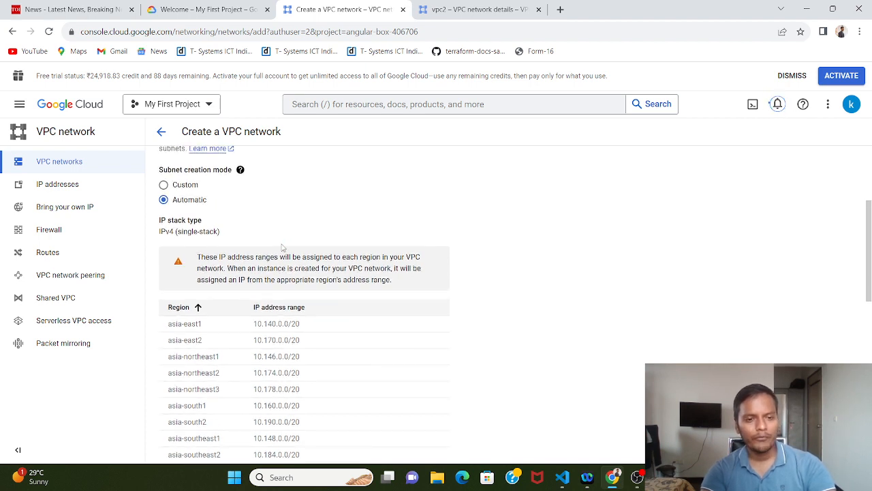
scroll(283, 246, down, 1)
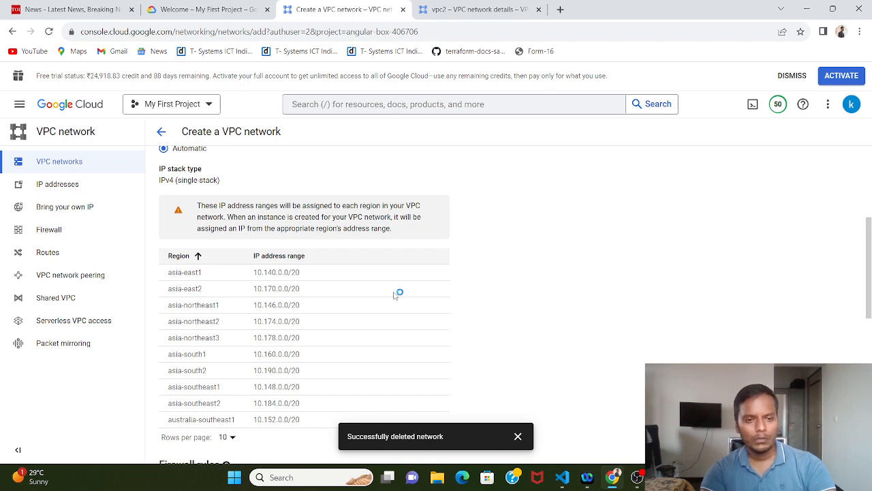
scroll(394, 295, up, 1)
scroll(394, 295, down, 1)
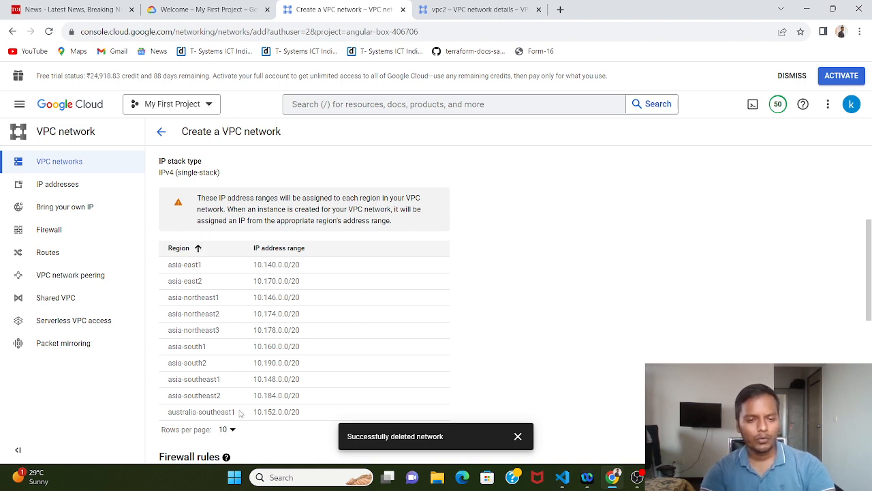
scroll(219, 266, up, 2)
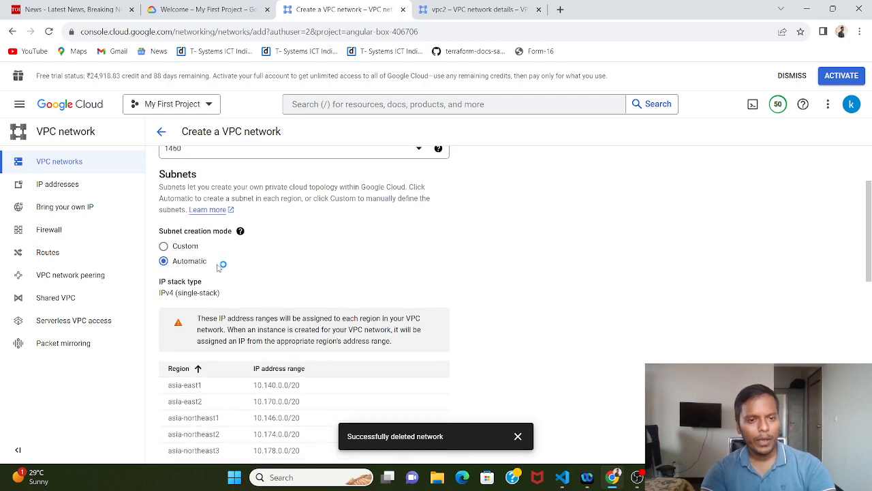
click(164, 247)
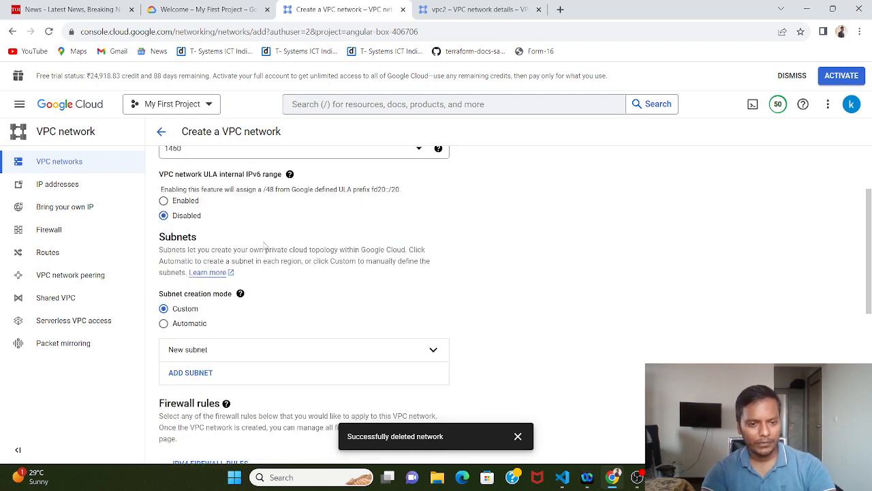
Expand the new custom subnet and name it asiaeast
scroll(189, 288, down, 1)
click(189, 288)
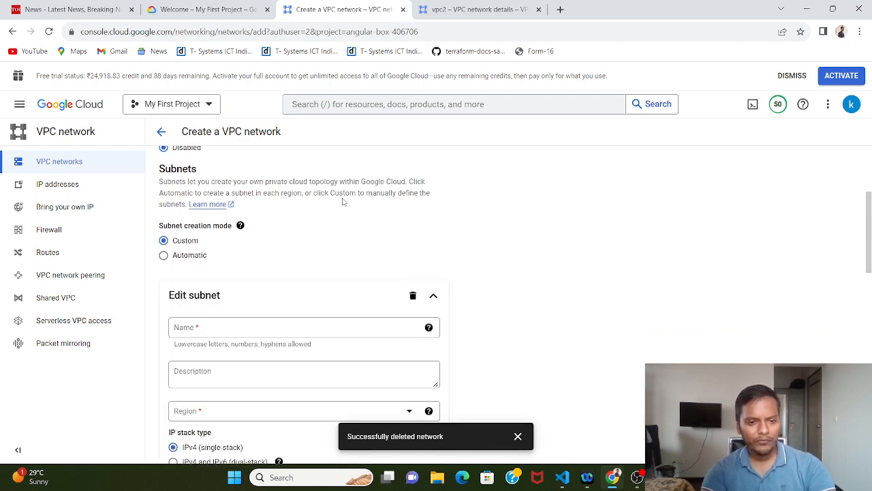
scroll(344, 199, down, 2)
click(267, 200)
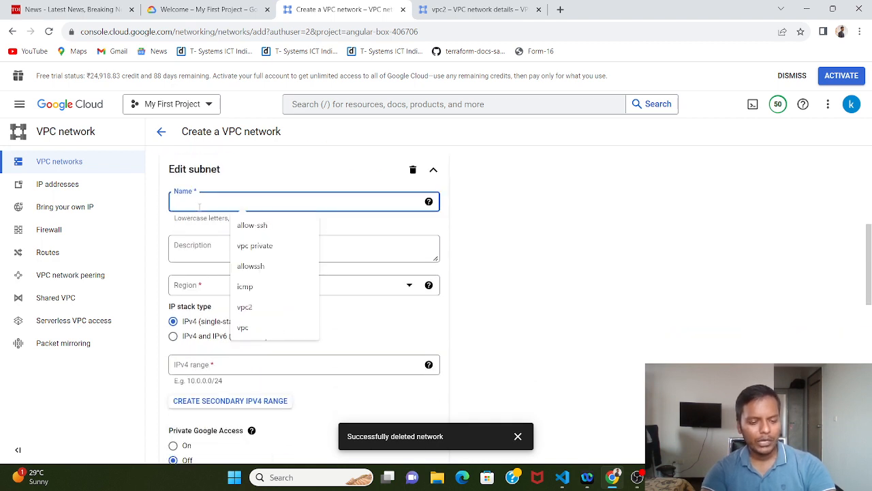
text(as)
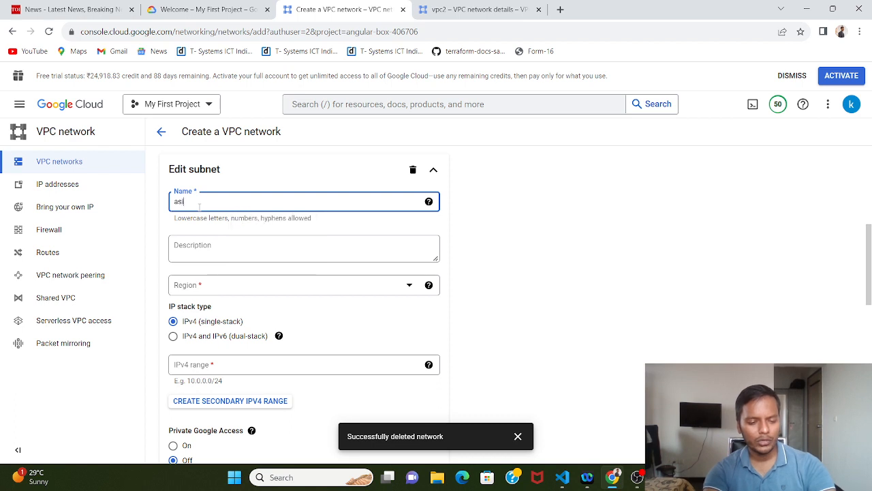
text(ia)
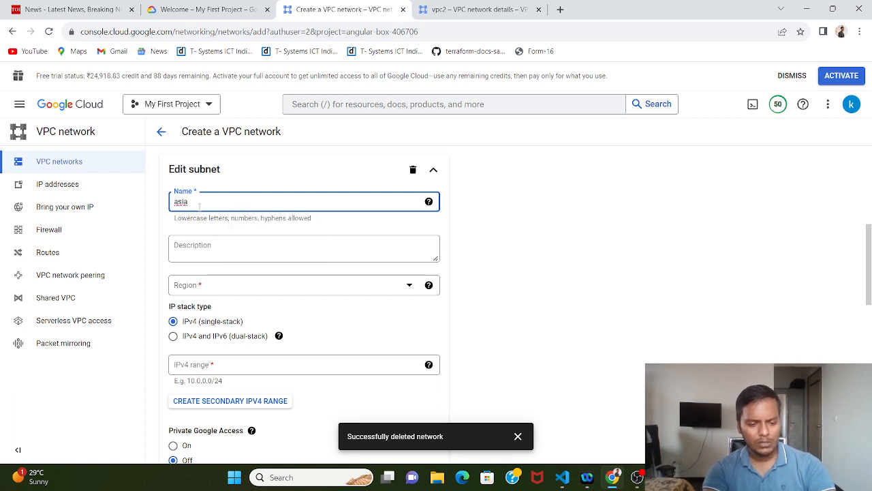
text(east)
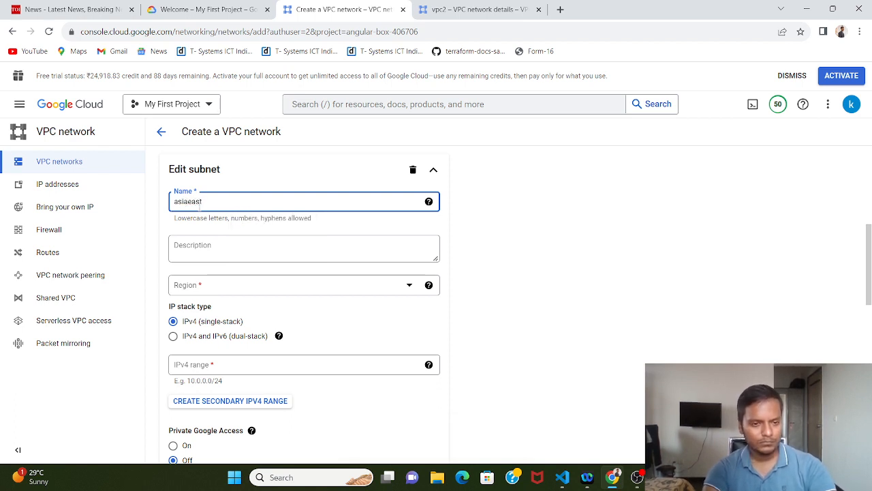
click(244, 186)
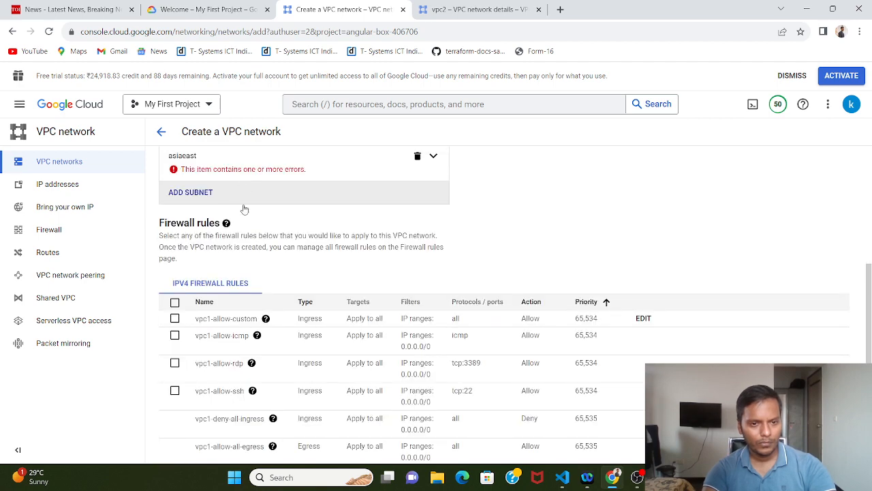
Reopen the asiaeast subnet for editing and set its region to asia-east1
click(237, 161)
click(208, 290)
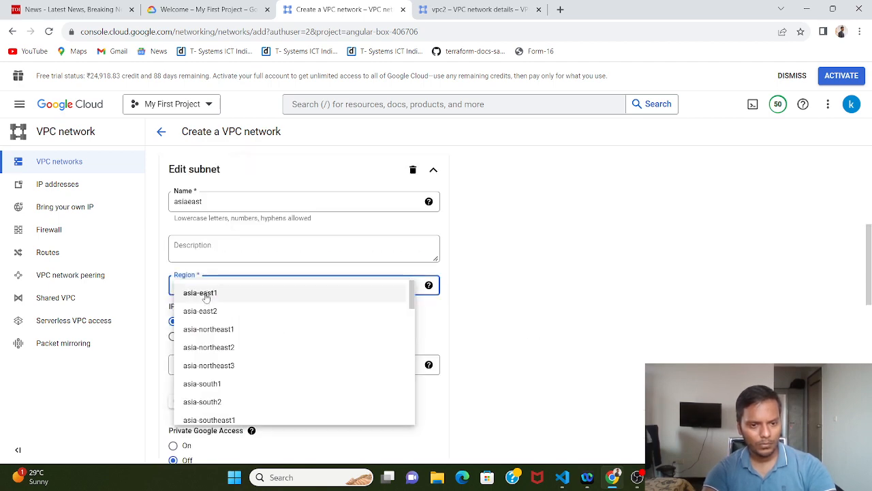
click(208, 293)
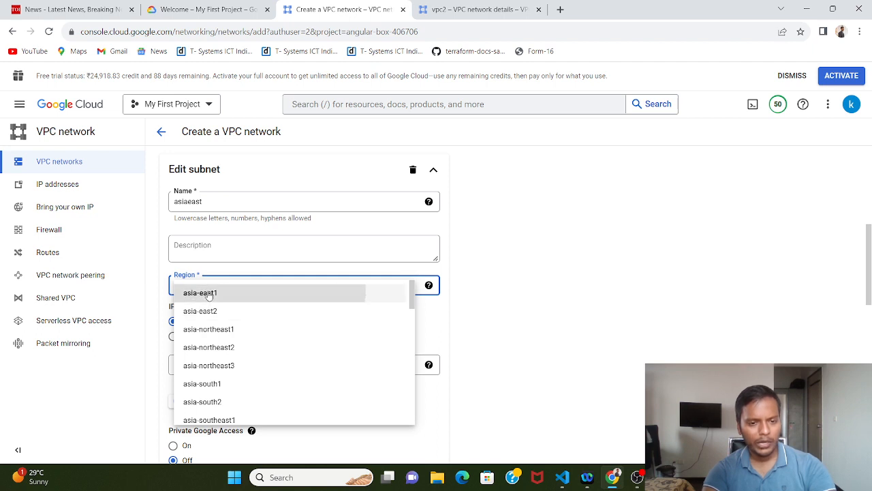
Set the asiaeast subnet's IPv4 range to 10.0.0.0/24
scroll(214, 293, down, 1)
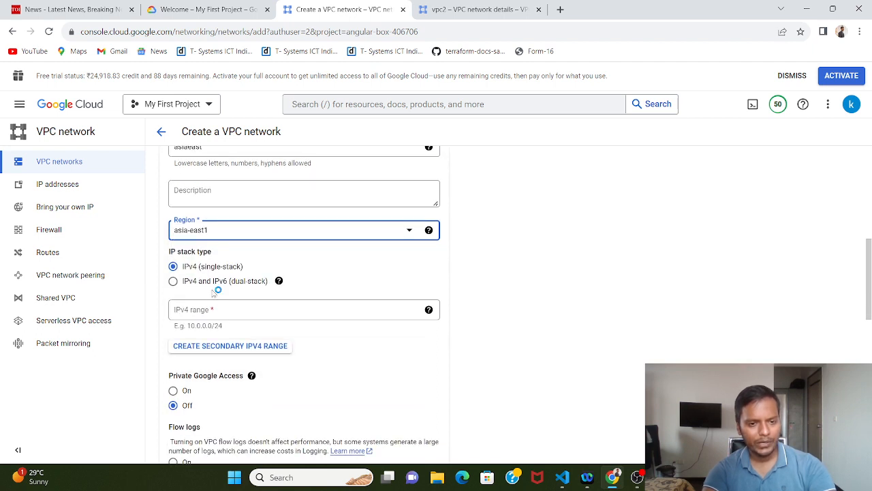
scroll(227, 255, up, 1)
scroll(226, 255, down, 2)
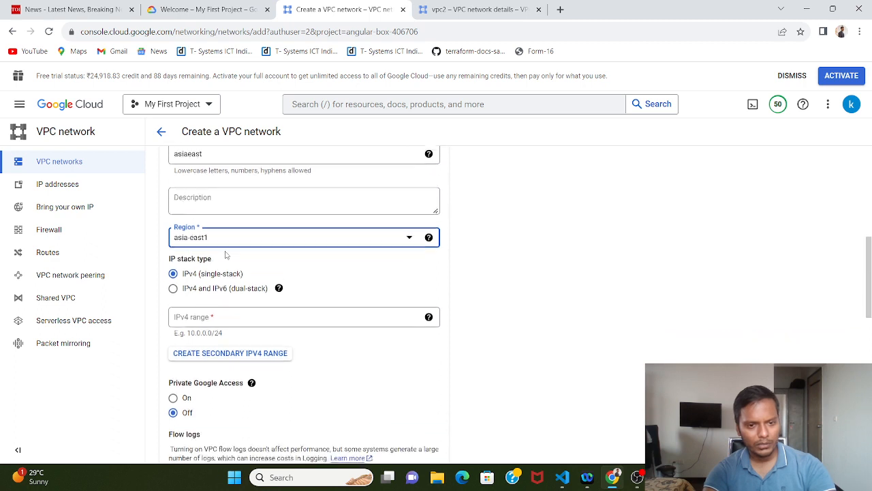
click(215, 236)
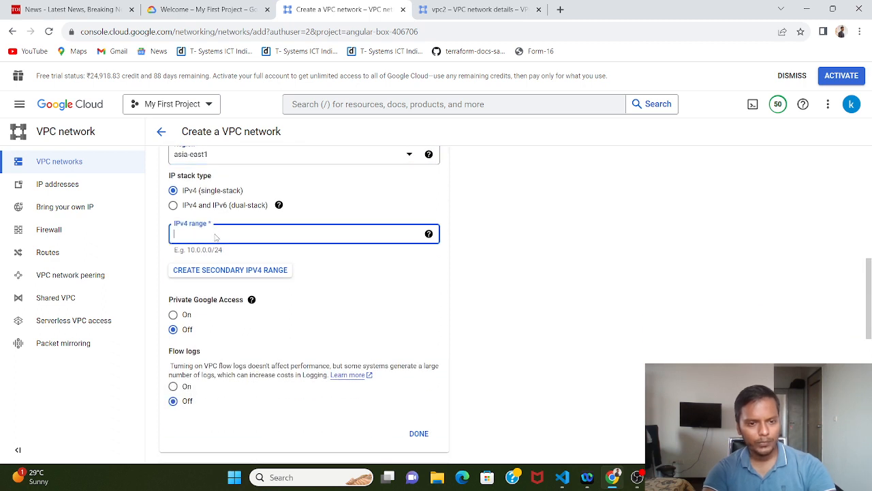
text(10)
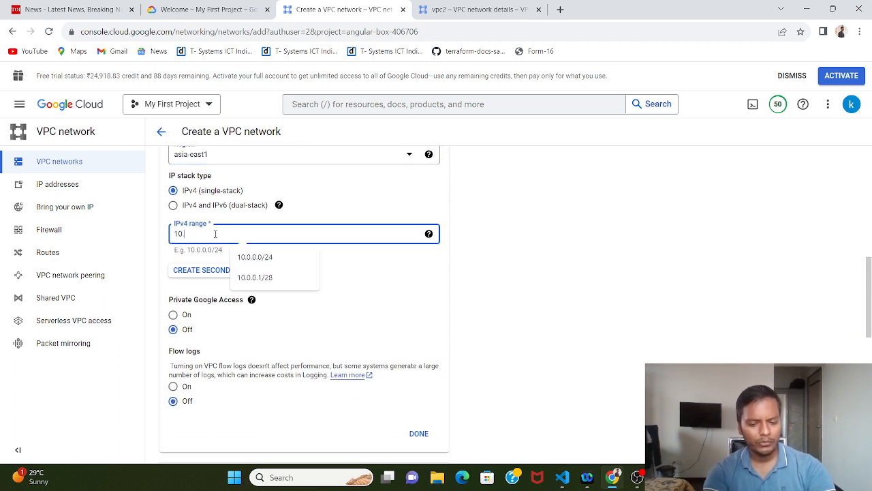
text(.0.0.0)
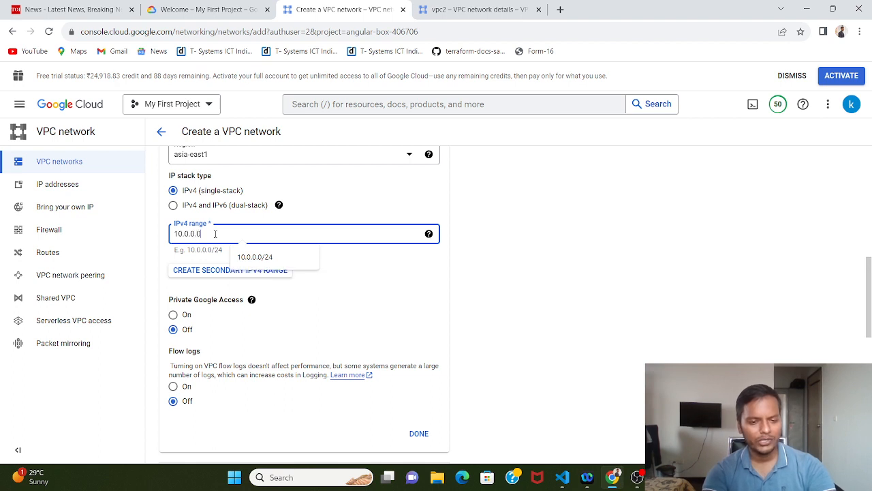
text(/)
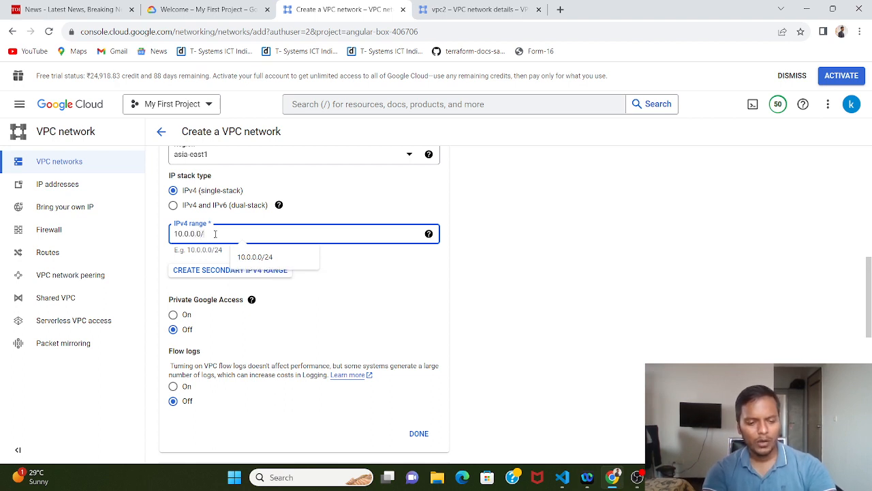
text(24)
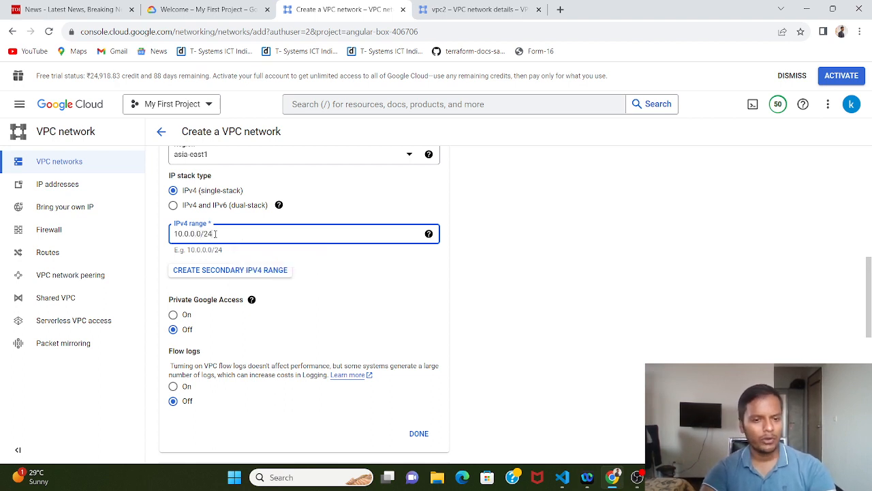
click(425, 298)
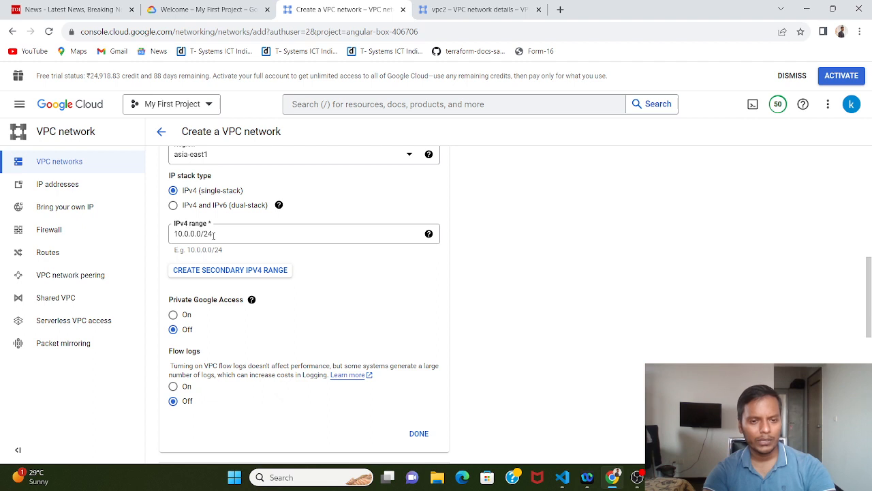
mouse_move(251, 300)
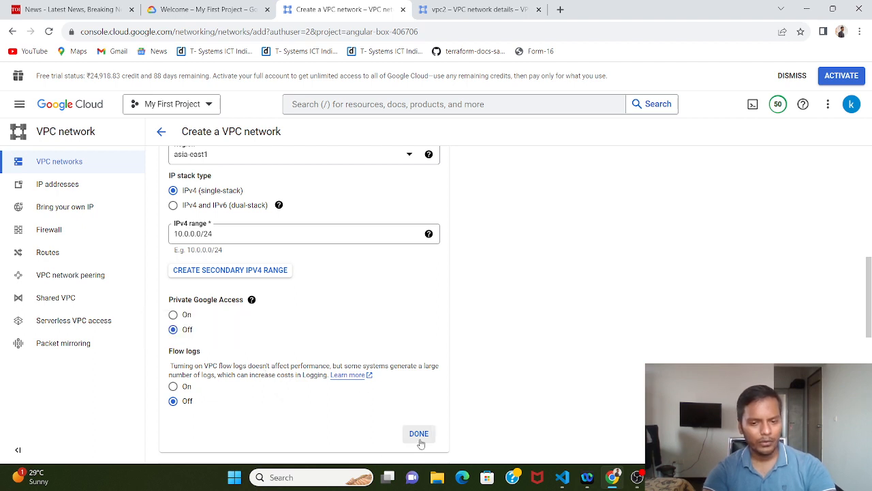
Confirm the new subnet and enable the vpc1-allow-icmp and vpc1-allow-ssh ingress firewall rules
click(418, 436)
scroll(380, 301, down, 4)
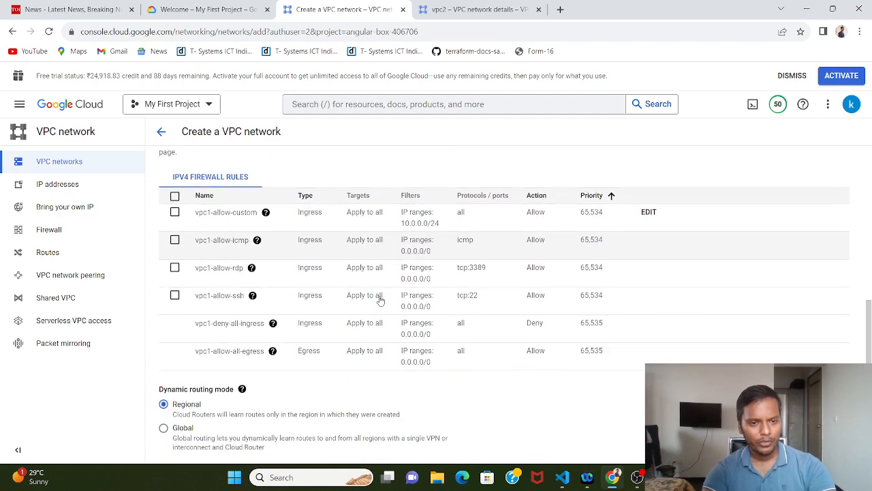
click(175, 242)
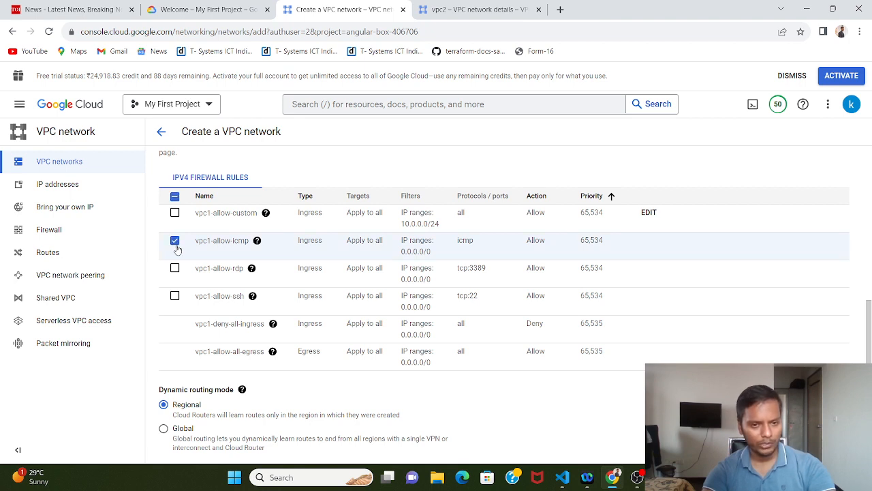
mouse_move(257, 243)
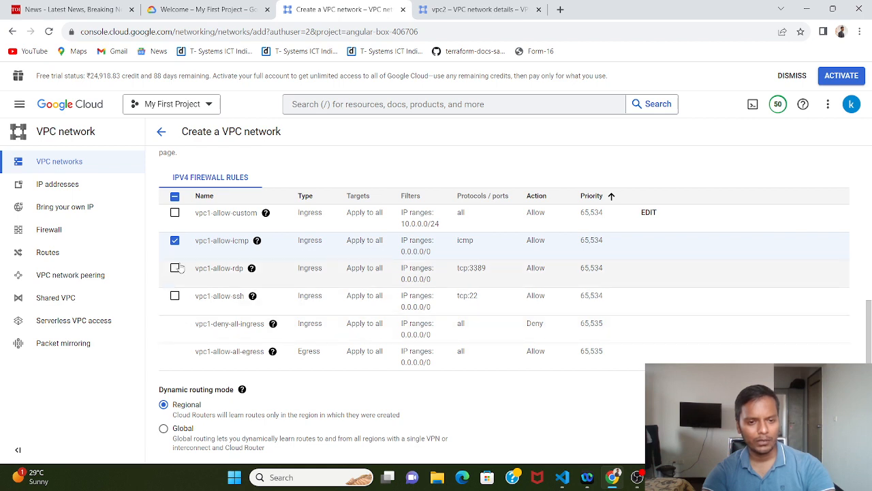
click(175, 296)
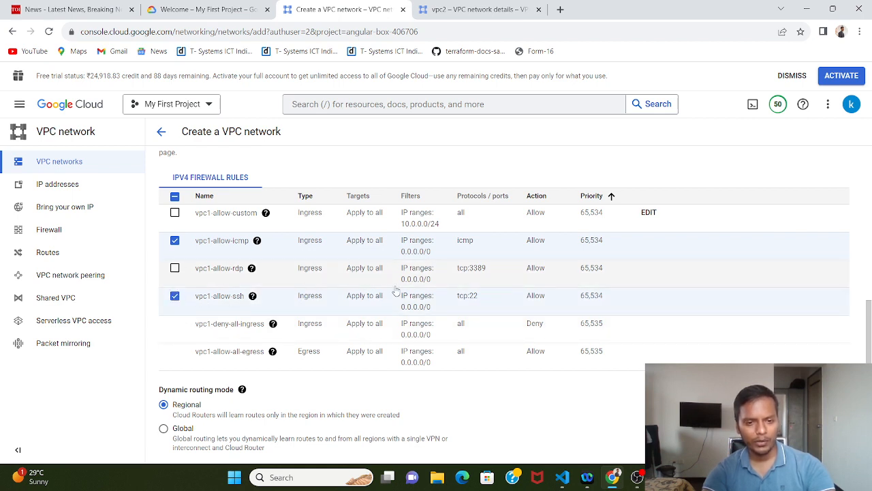
Create the vpc1 network with the configured subnet and firewall rules
scroll(396, 291, down, 3)
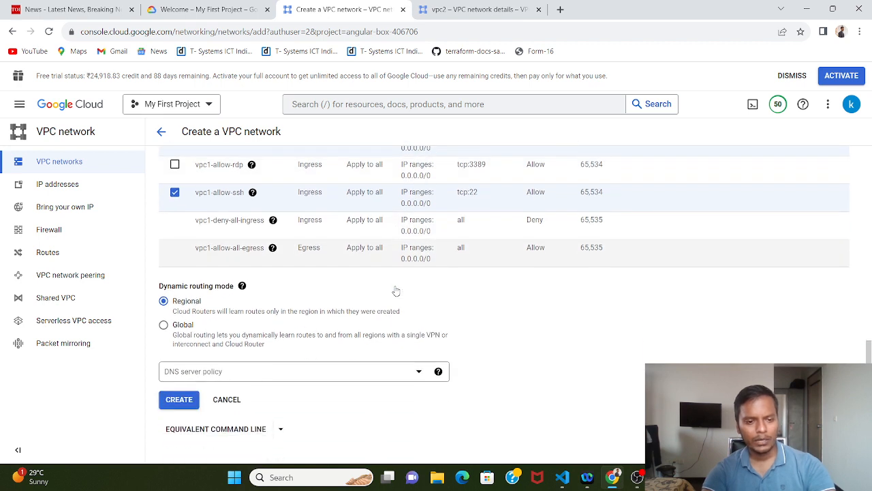
click(189, 400)
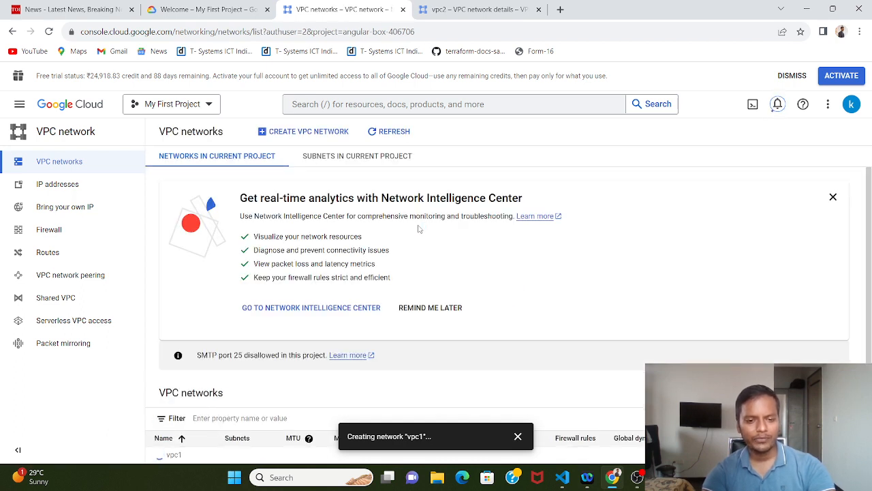
scroll(430, 234, down, 1)
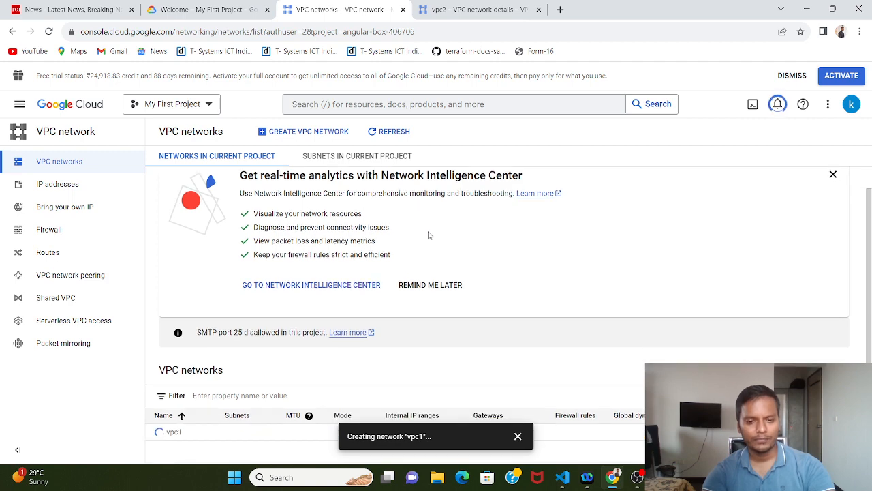
click(16, 106)
mouse_move(73, 328)
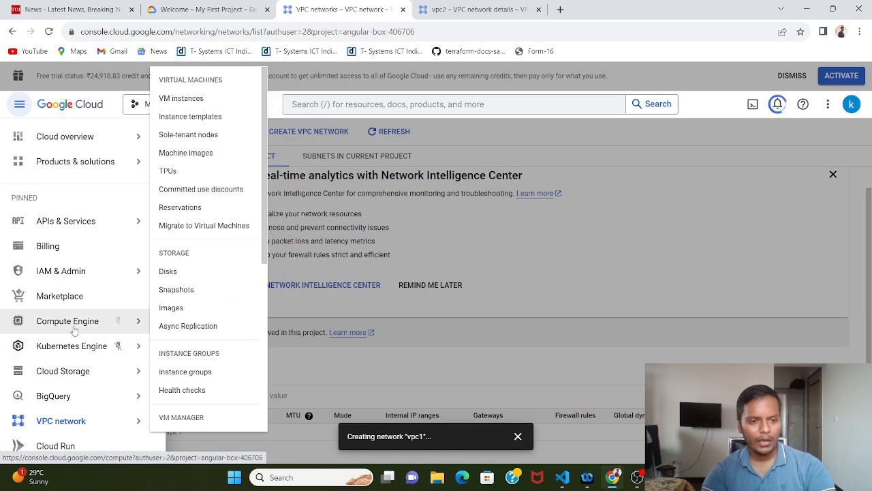
click(356, 282)
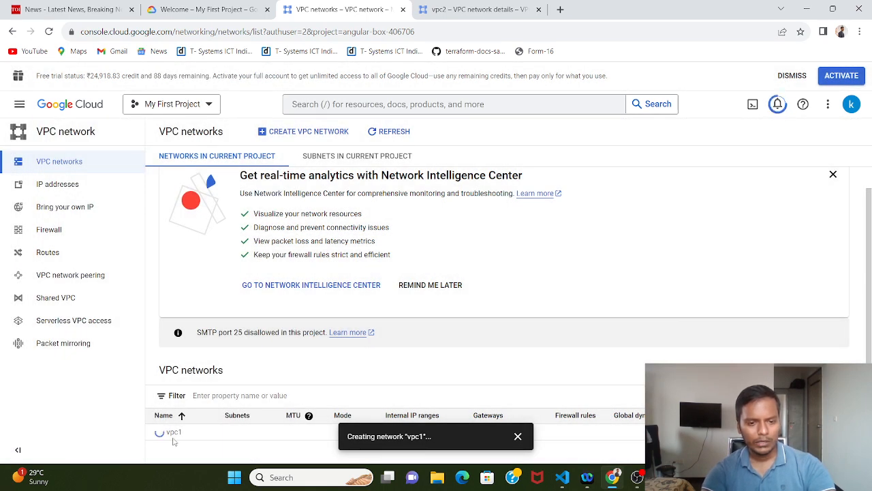
click(517, 436)
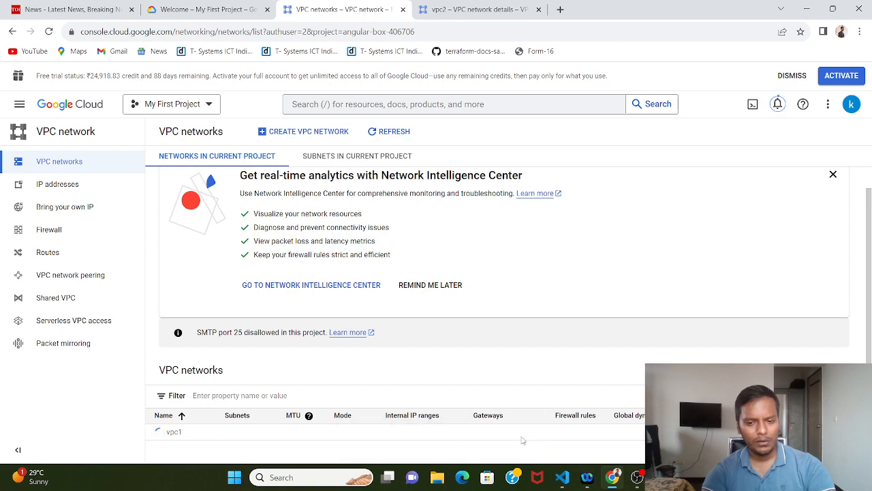
Go to the Compute Engine VM instances page and start creating a new instance
click(20, 105)
mouse_move(67, 321)
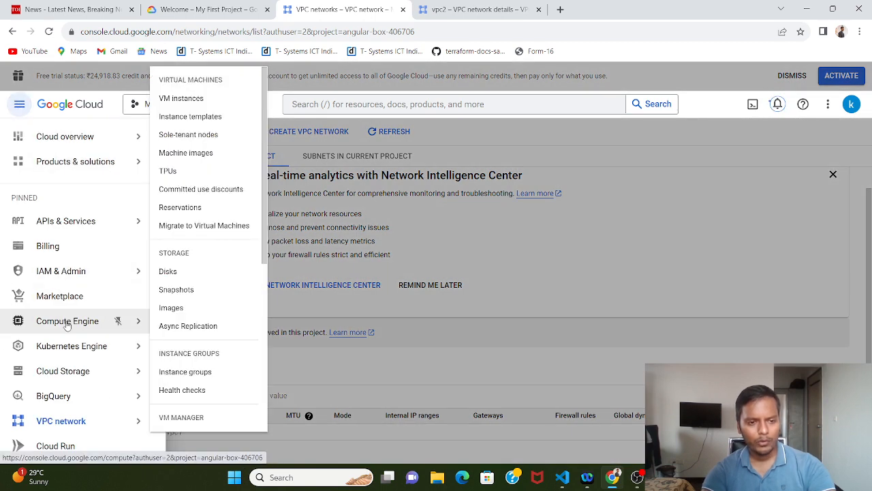
click(185, 98)
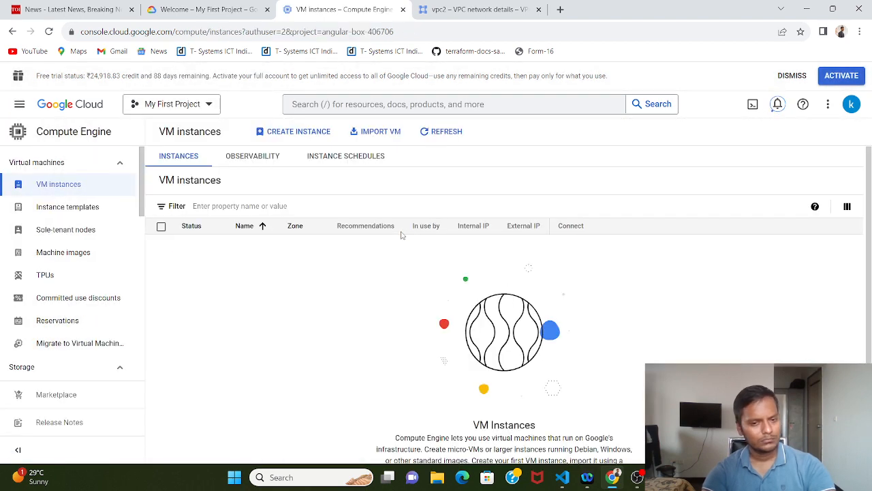
click(300, 133)
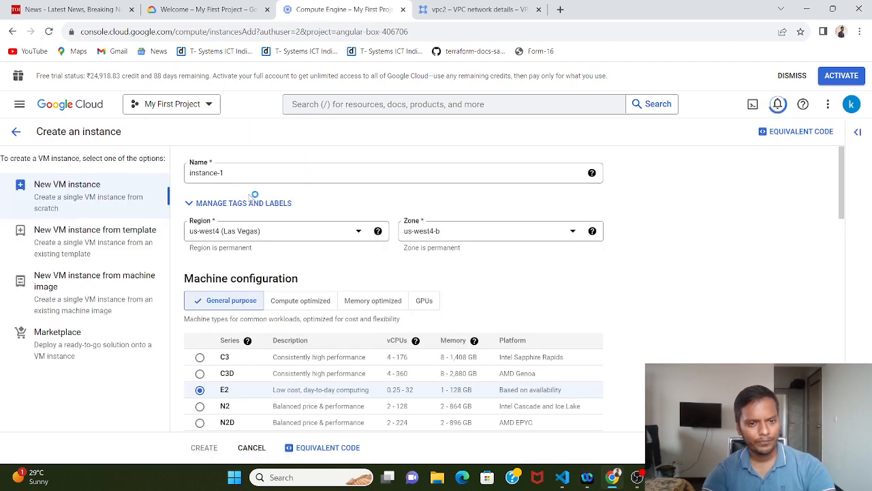
Set the new VM instance's region to asia-east1 (Taiwan)
click(256, 231)
scroll(252, 279, down, 3)
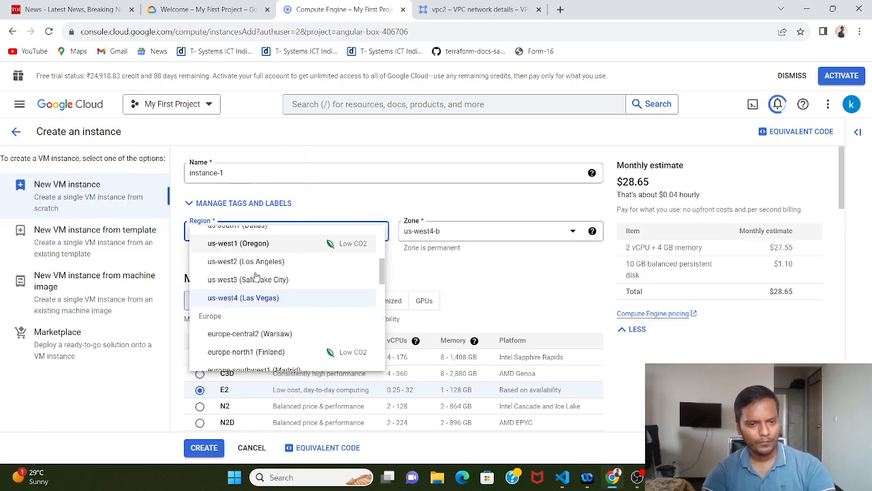
scroll(259, 315, down, 5)
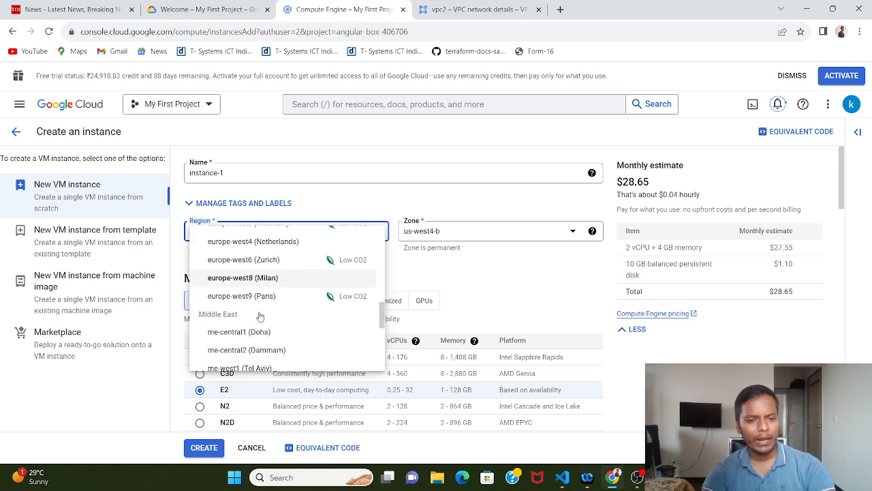
scroll(259, 315, down, 3)
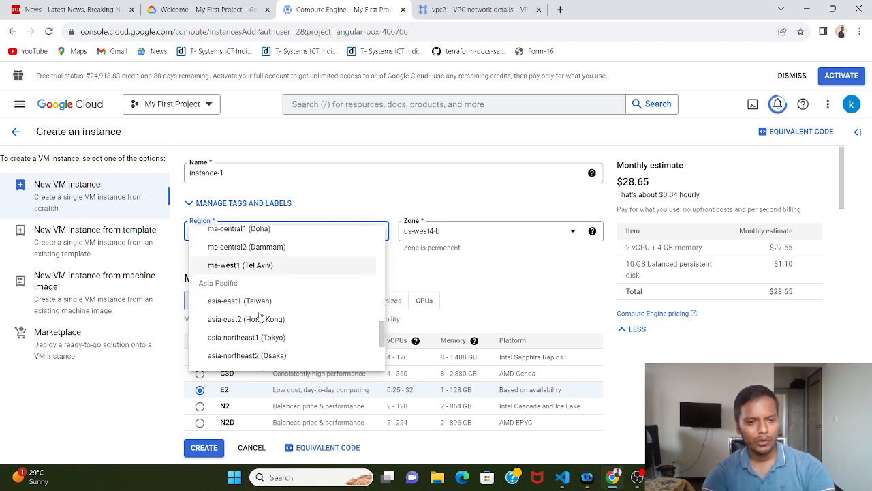
scroll(260, 315, down, 2)
scroll(249, 306, up, 1)
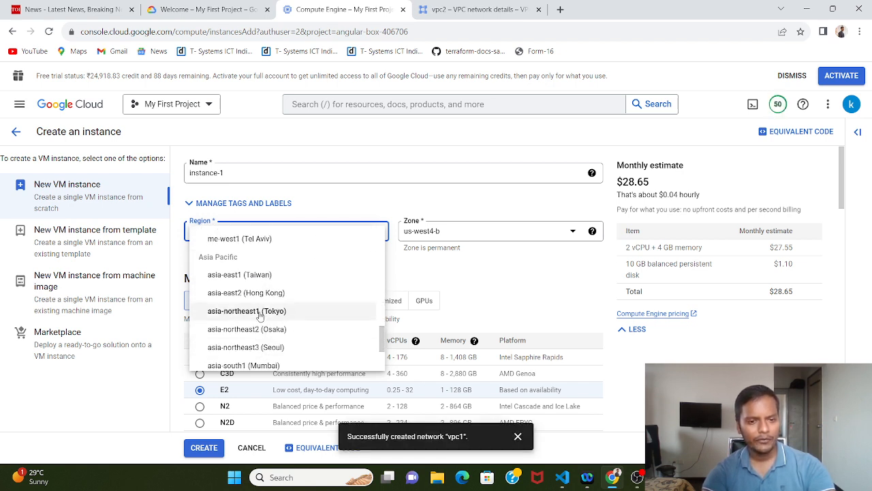
click(228, 276)
Try to create instance-1 in asia-east1 with the E2 machine series
scroll(349, 270, down, 6)
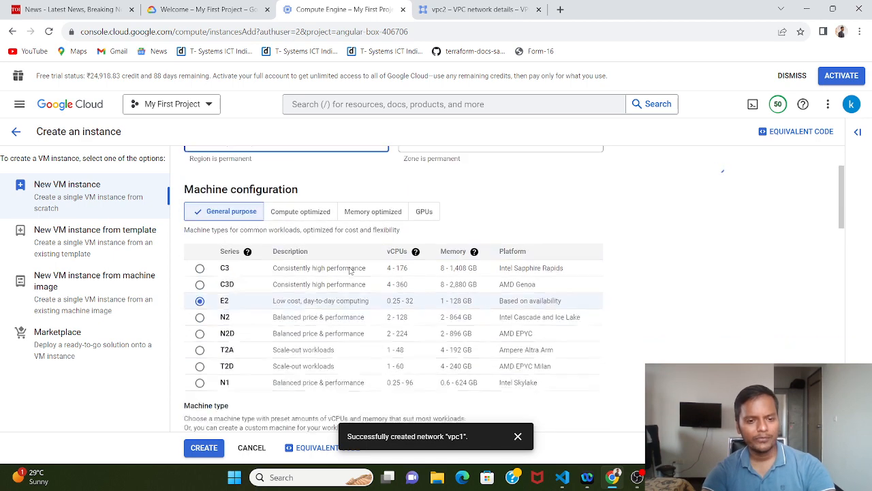
scroll(349, 271, down, 2)
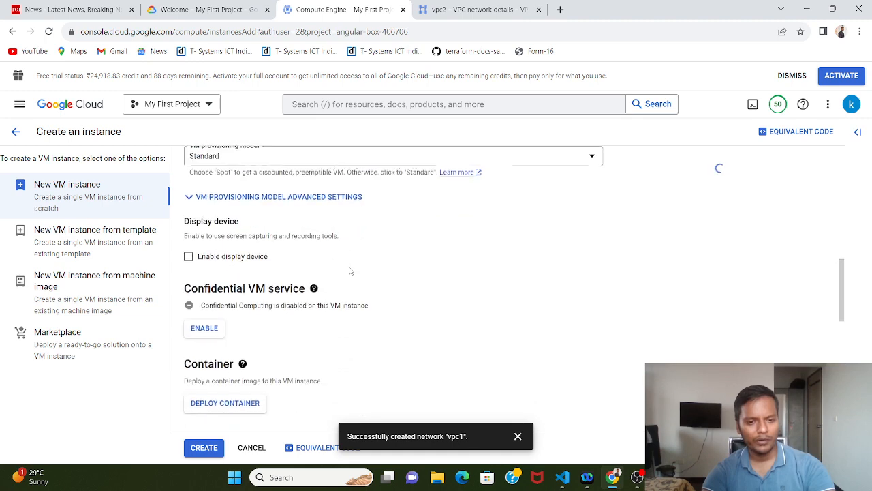
click(201, 449)
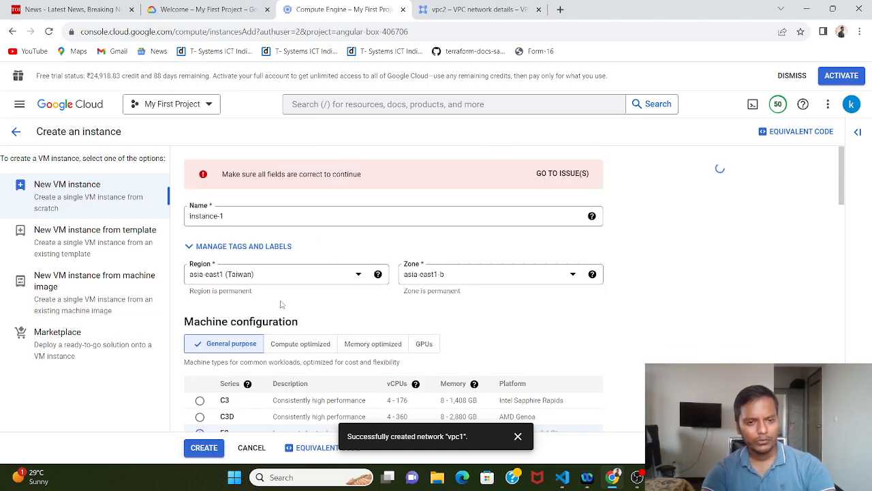
Change the instance's region to asia-east2 (Hong Kong), try again to create it, and leave the creation form
click(252, 277)
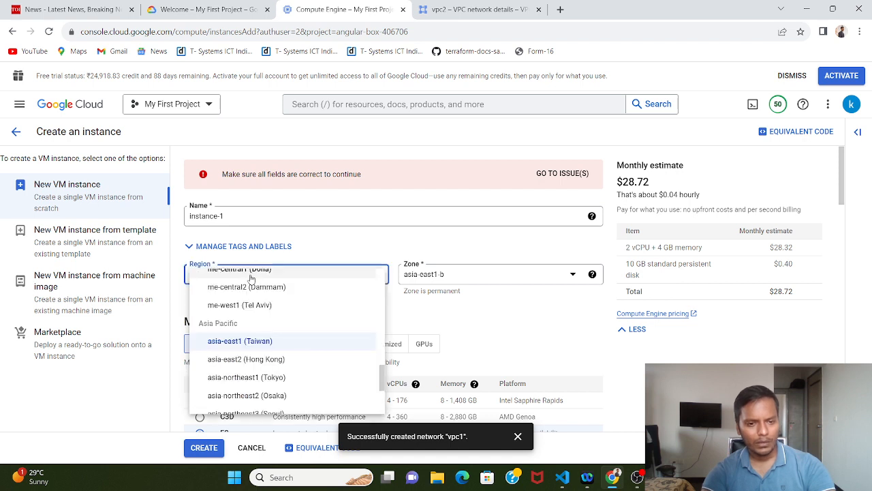
click(242, 359)
click(209, 455)
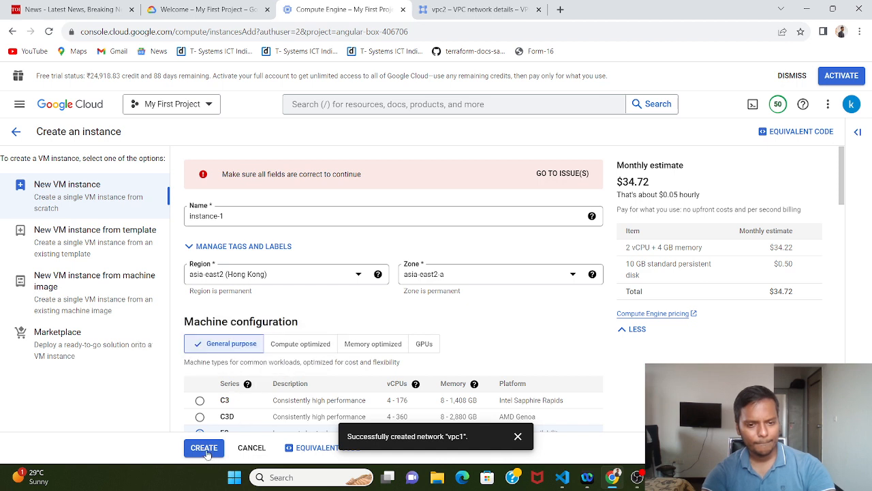
click(207, 454)
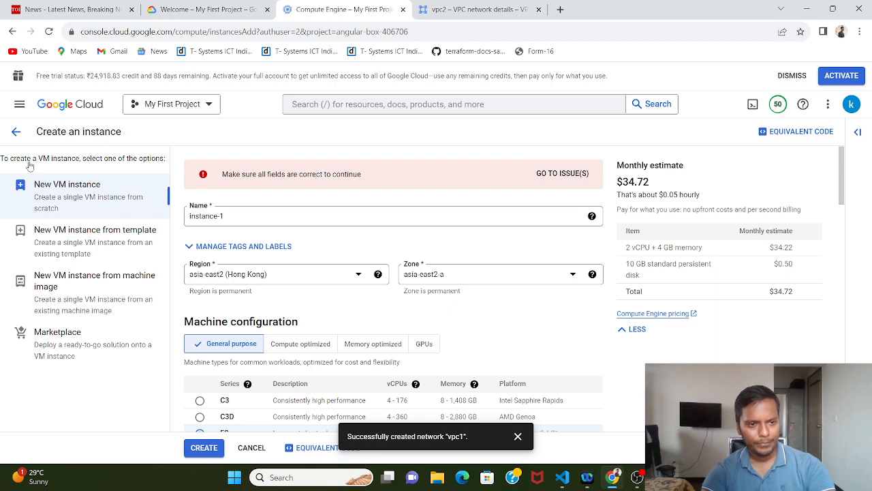
click(16, 134)
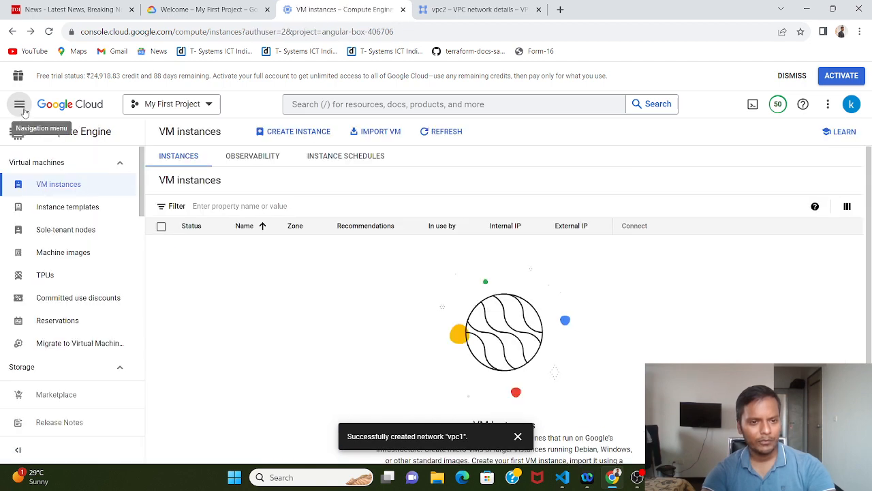
Go to the VPC networks list and examine the details and subnets of vpc1
click(19, 104)
mouse_move(28, 428)
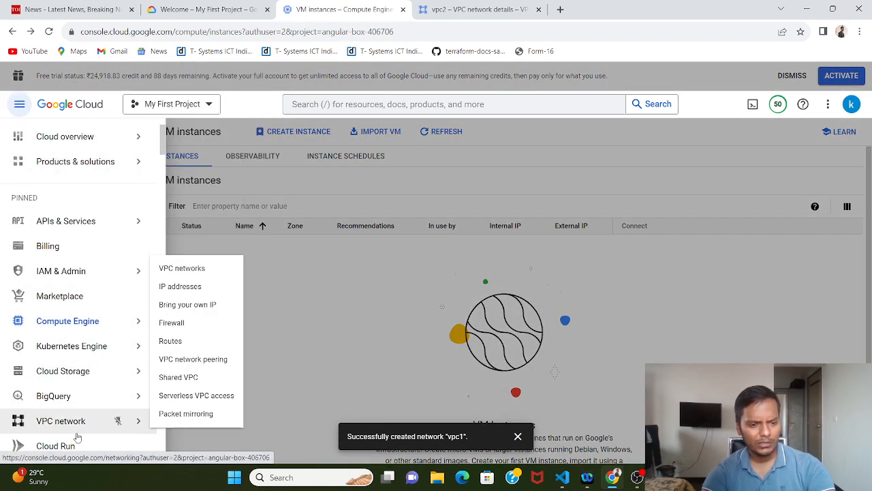
click(182, 268)
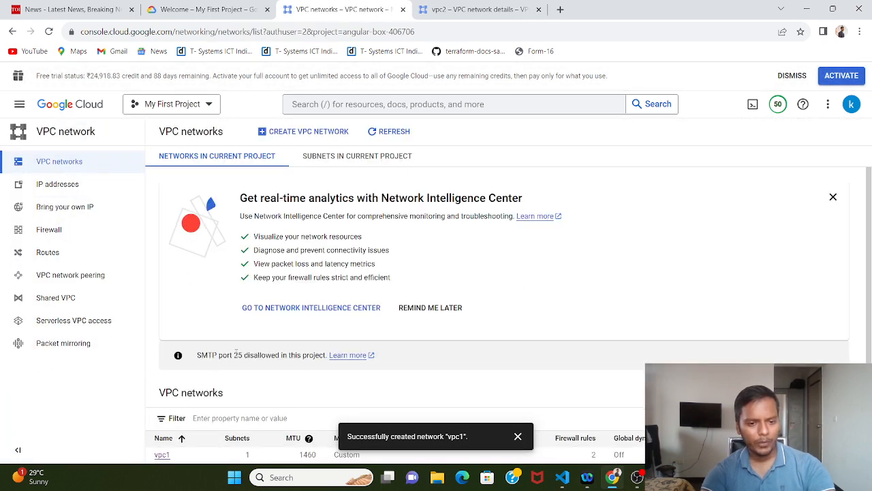
scroll(237, 353, down, 1)
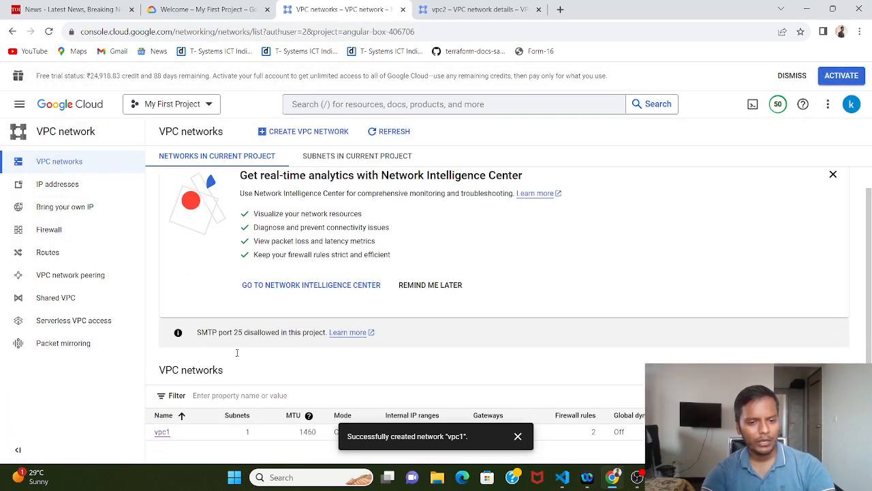
click(518, 436)
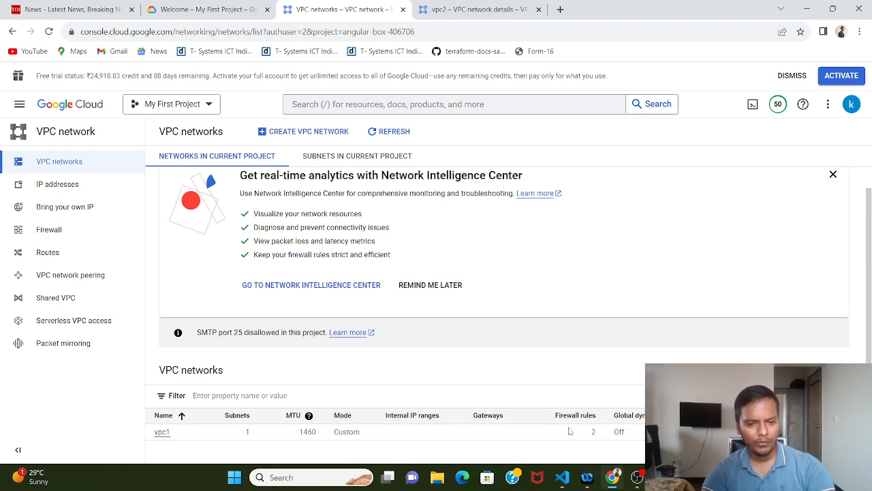
click(162, 433)
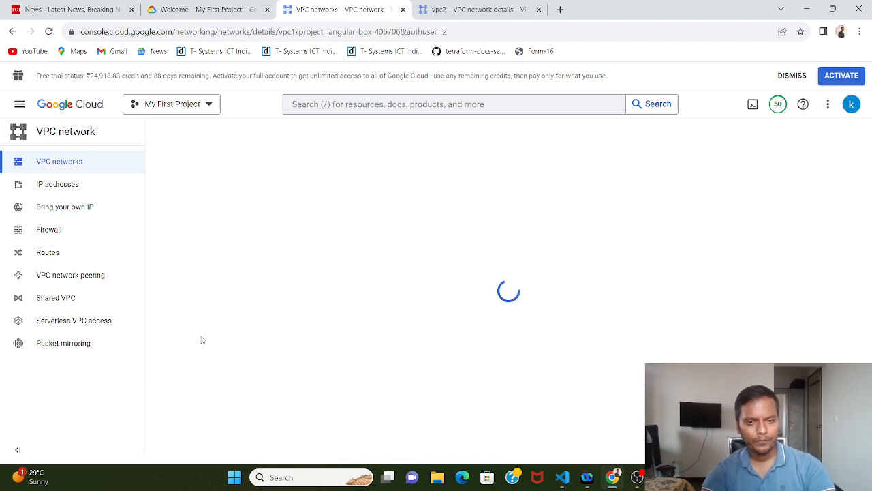
scroll(394, 302, down, 2)
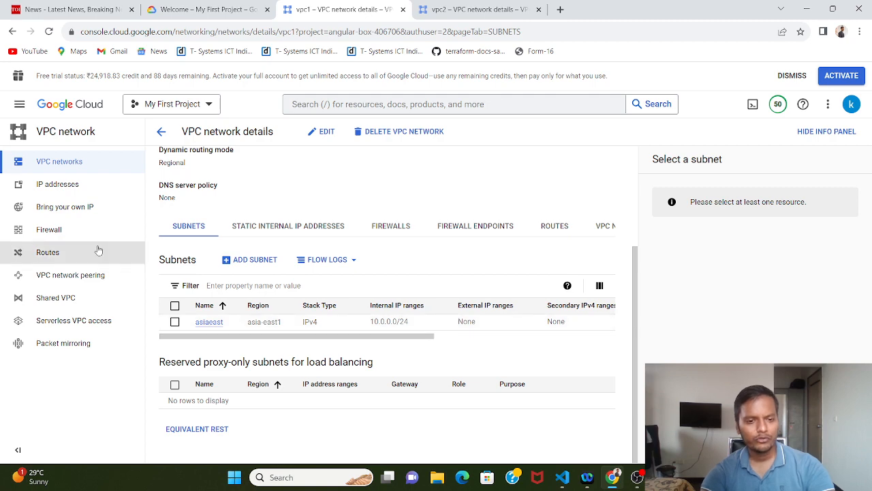
Start a new VM instance in Compute Engine and set its region to asia-east1 (Taiwan)
click(19, 104)
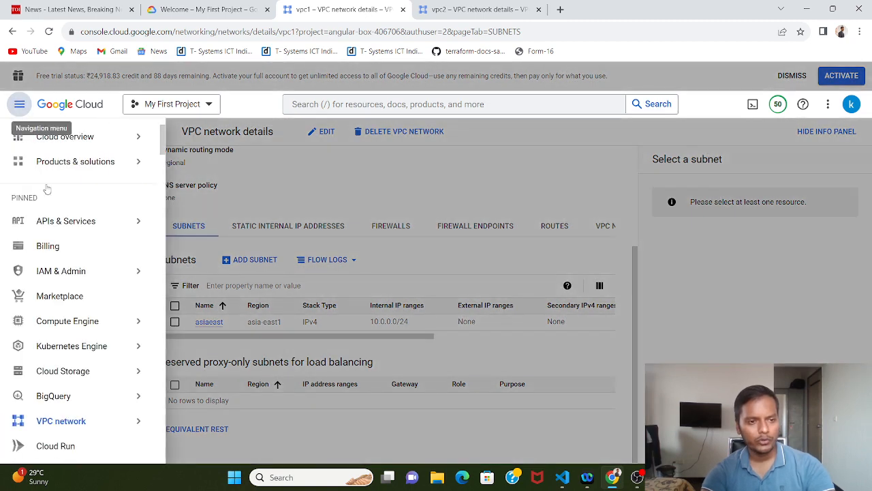
mouse_move(73, 327)
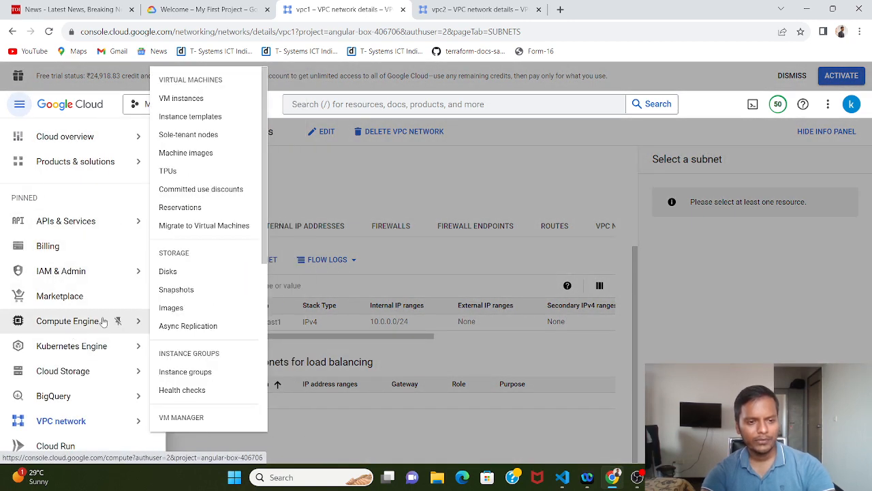
click(183, 99)
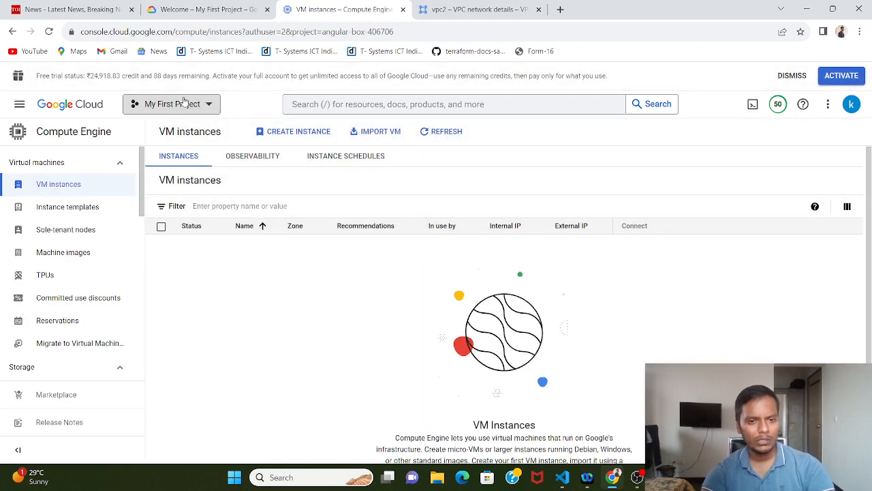
click(286, 136)
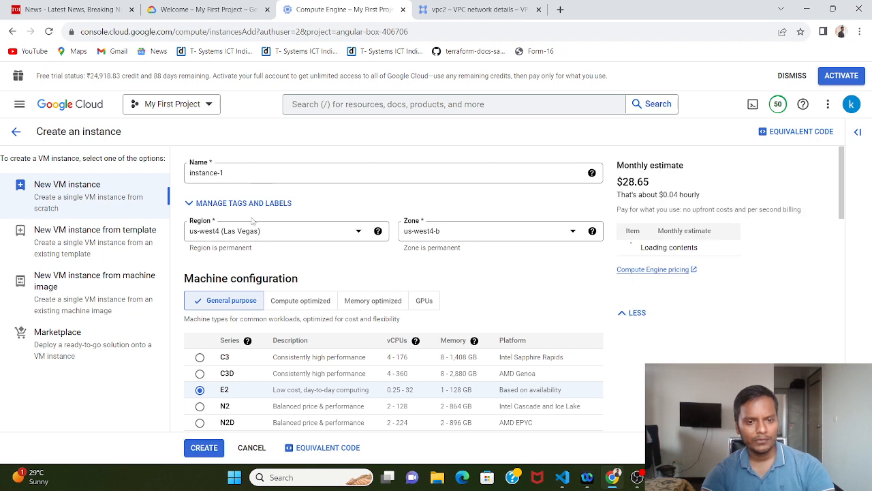
click(242, 232)
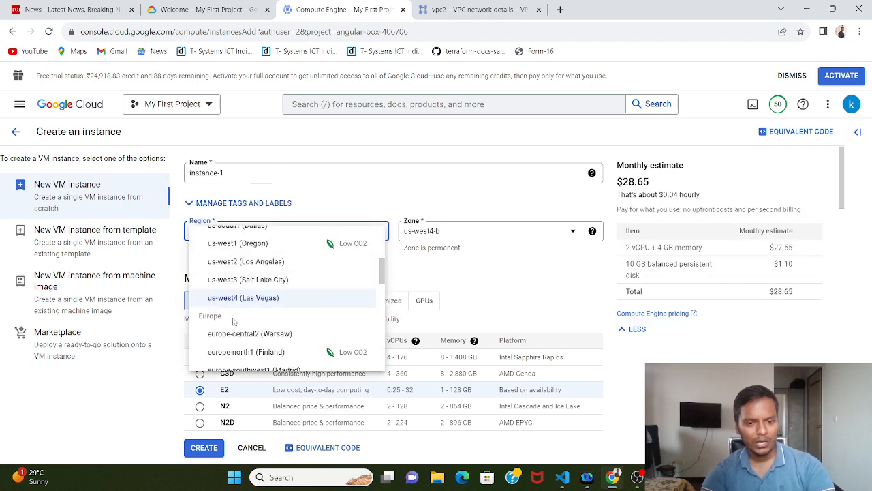
scroll(235, 320, down, 3)
scroll(233, 322, down, 5)
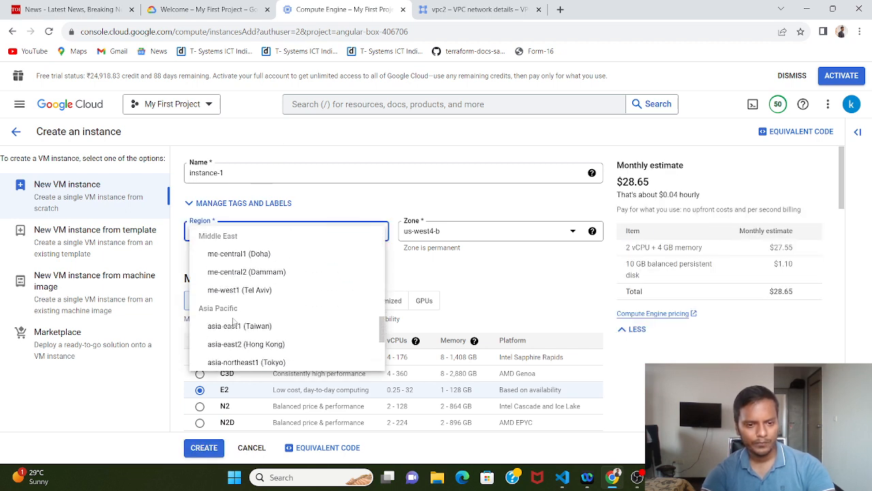
click(230, 309)
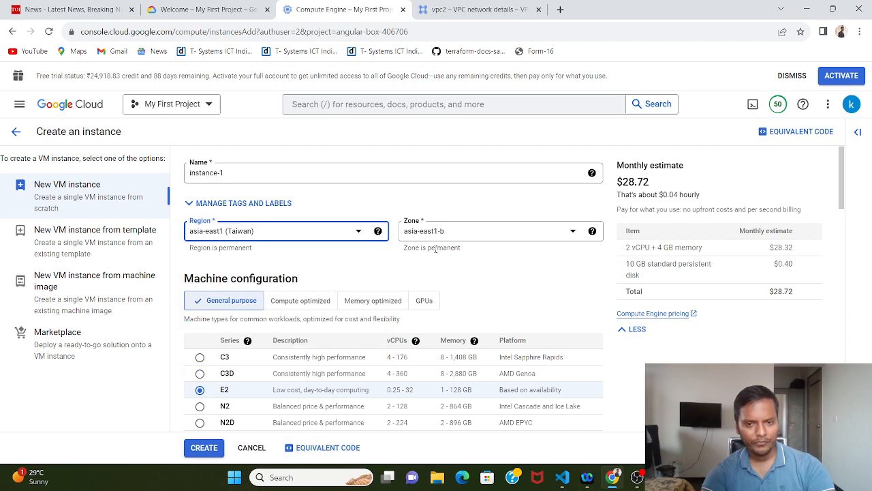
Review the remaining default settings of instance-1 and create the instance
scroll(340, 262, down, 8)
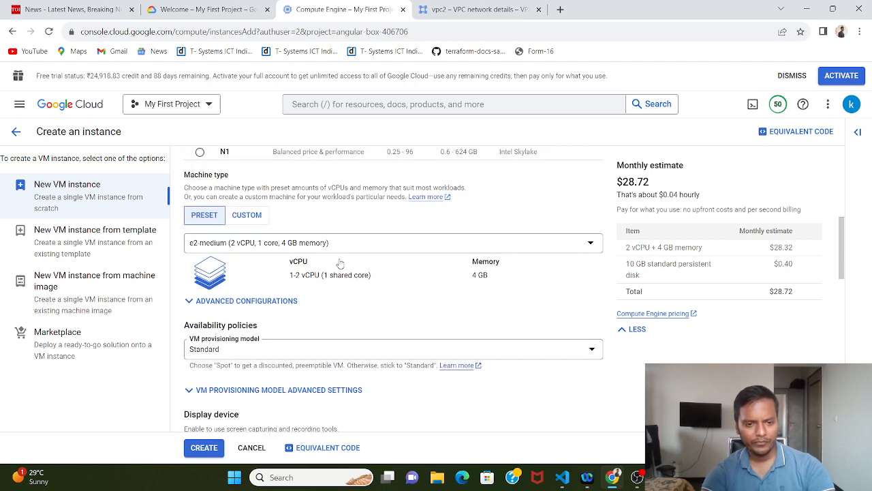
scroll(340, 263, down, 10)
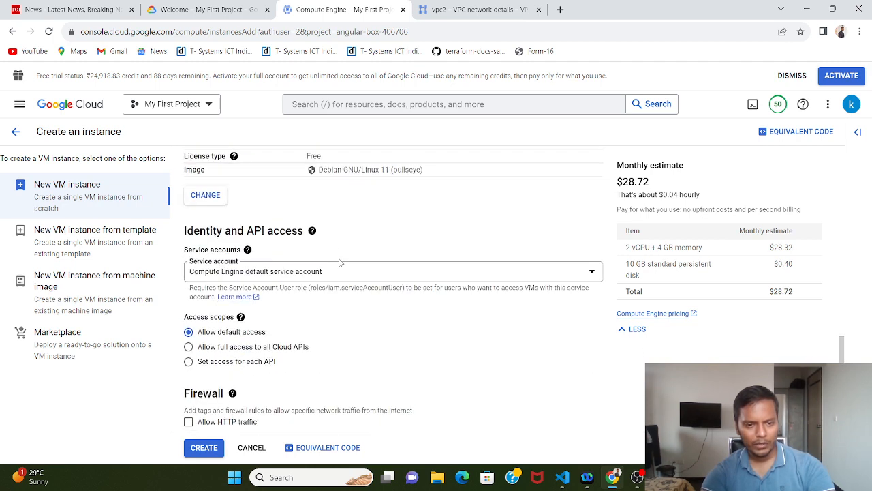
click(204, 448)
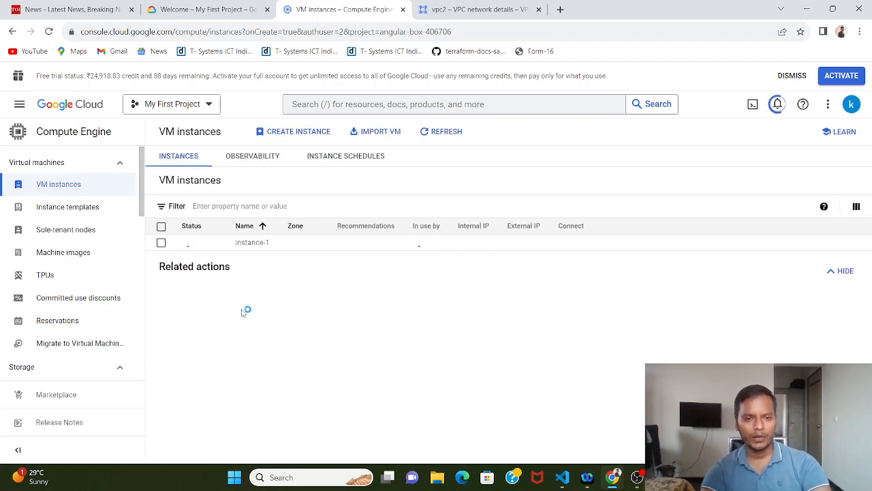
Start another new VM instance, instance-2, and set its region to asia-east1 (Taiwan)
click(285, 141)
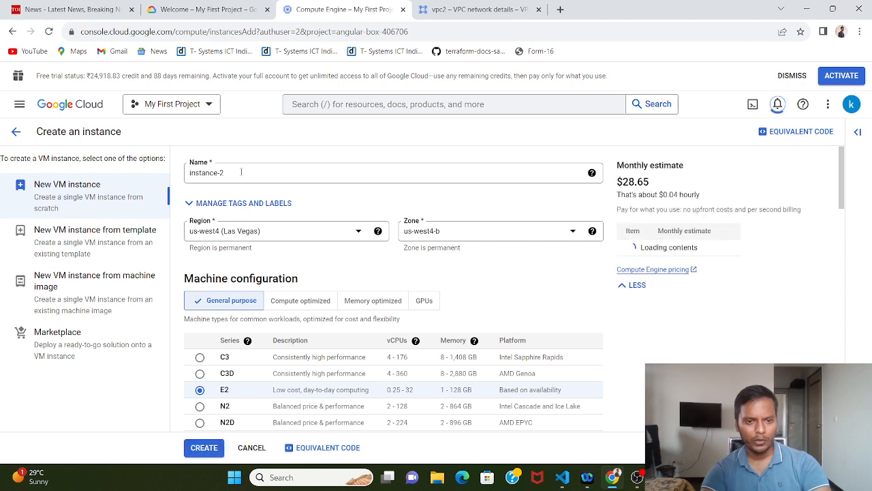
click(241, 172)
click(240, 232)
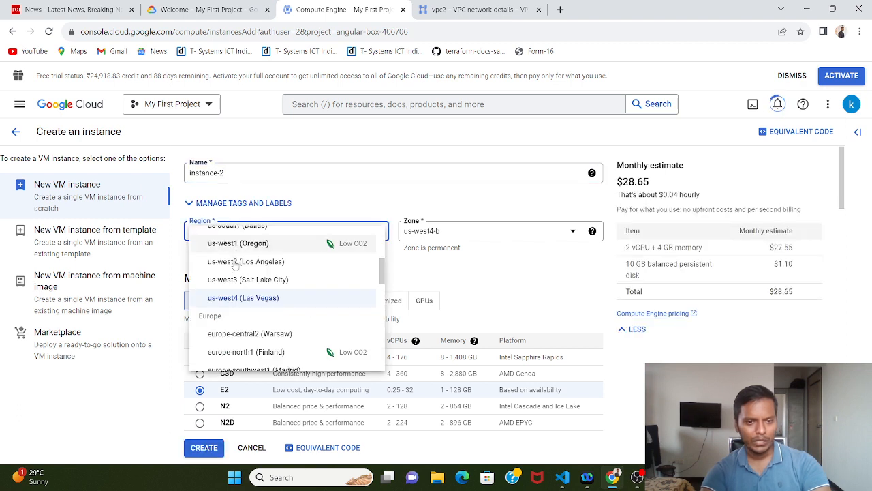
scroll(243, 318, up, 1)
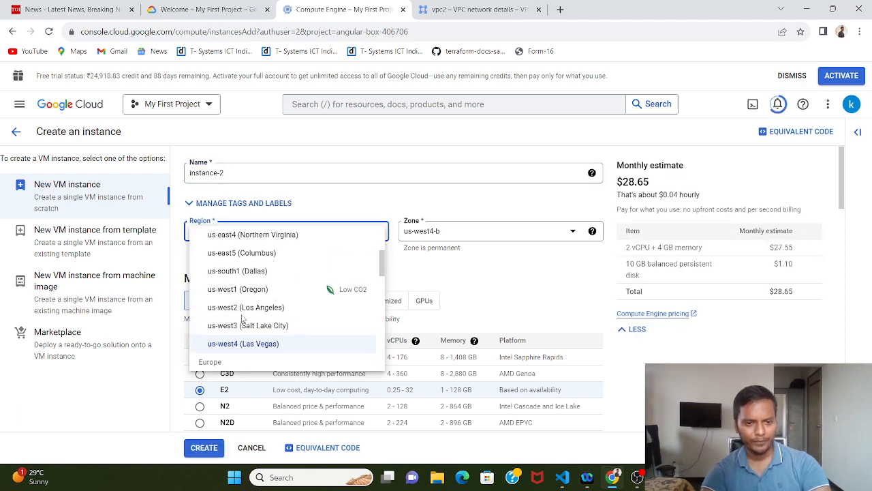
scroll(244, 318, down, 7)
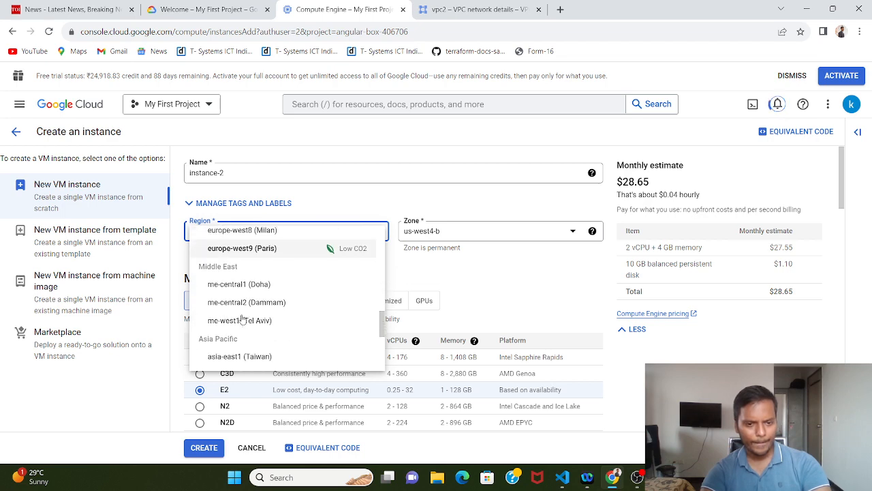
scroll(243, 318, down, 2)
click(244, 310)
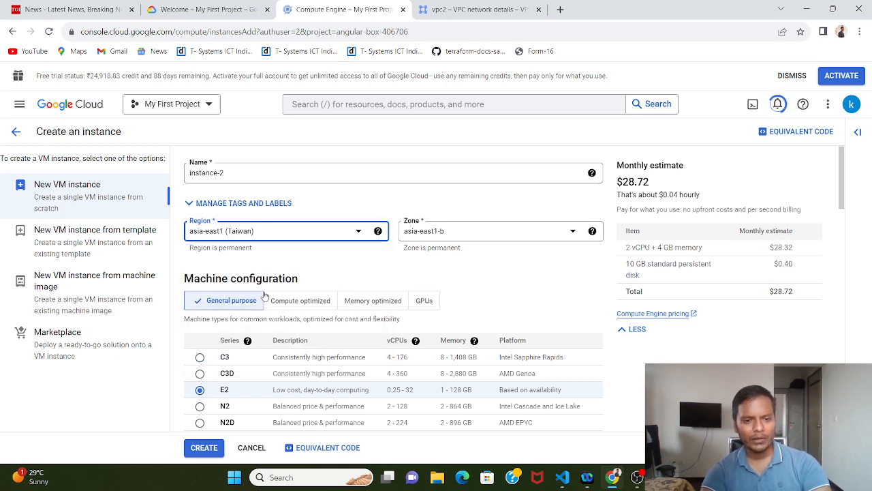
Review instance-2's machine configuration, show its equivalent command-line code, and send that command to Cloud Shell
scroll(341, 264, down, 2)
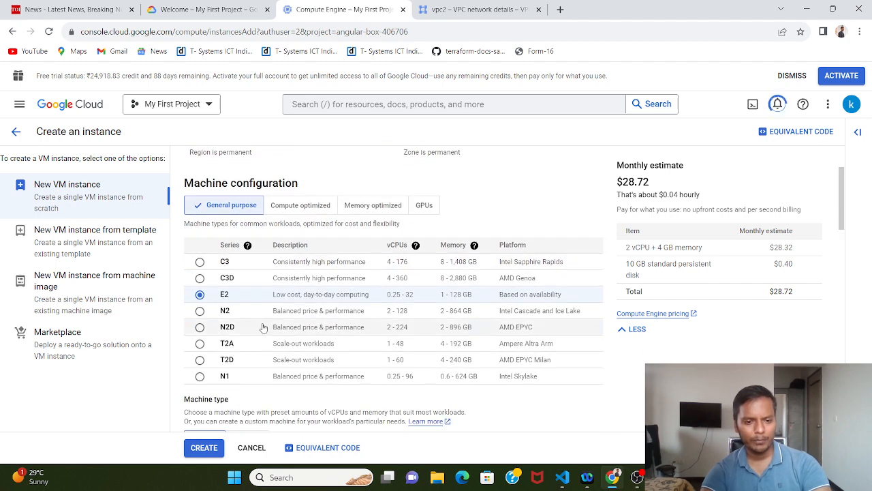
scroll(263, 324, down, 1)
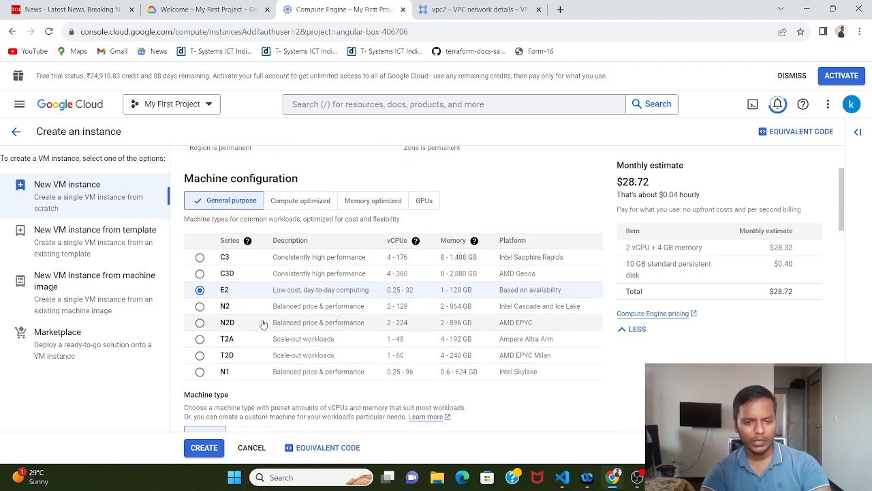
click(316, 455)
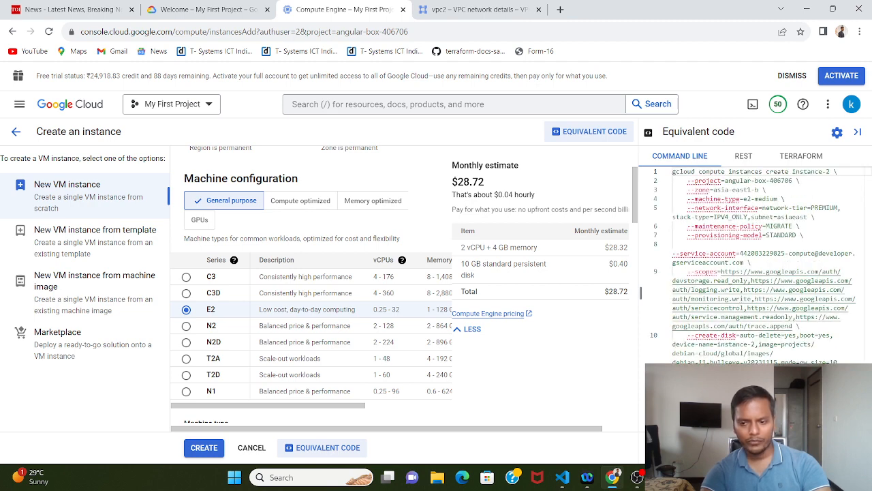
click(734, 447)
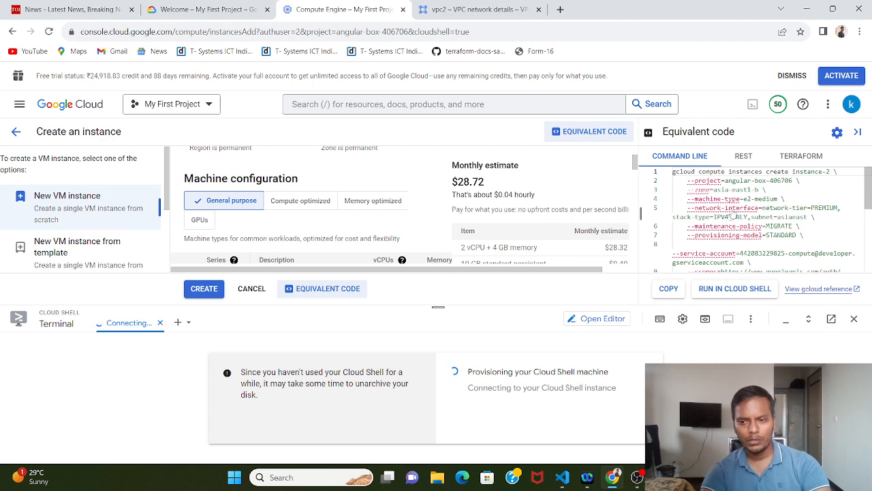
Examine the equivalent Terraform and REST code for creating instance-2
click(807, 158)
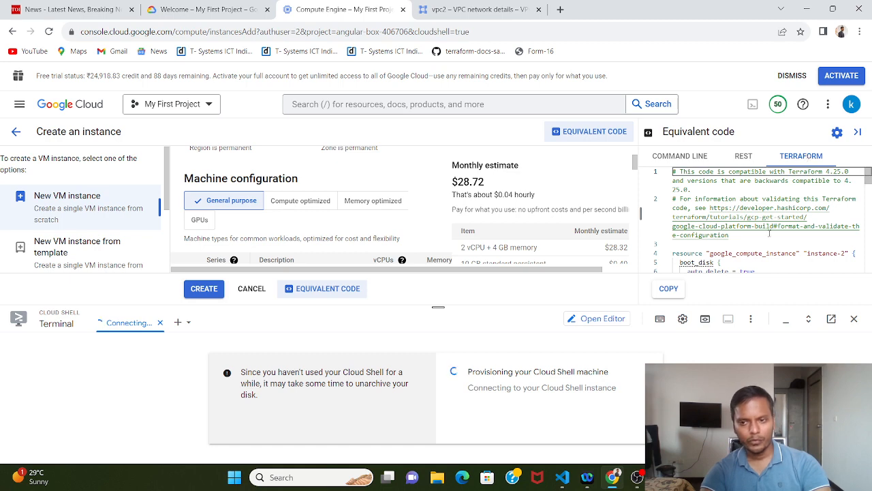
scroll(769, 233, down, 3)
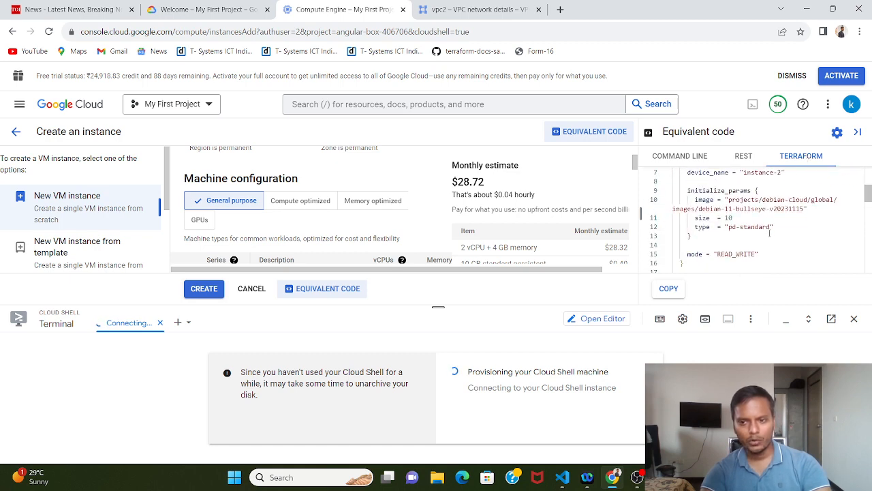
scroll(769, 233, up, 3)
scroll(769, 233, down, 6)
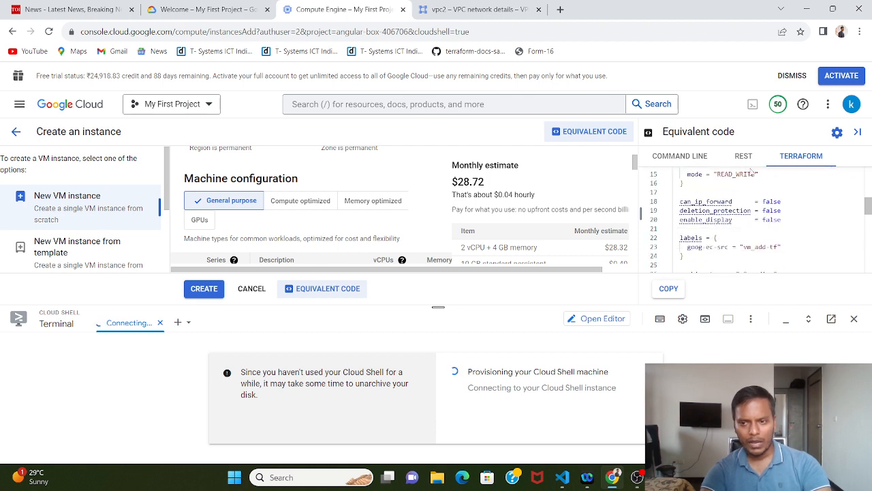
click(743, 156)
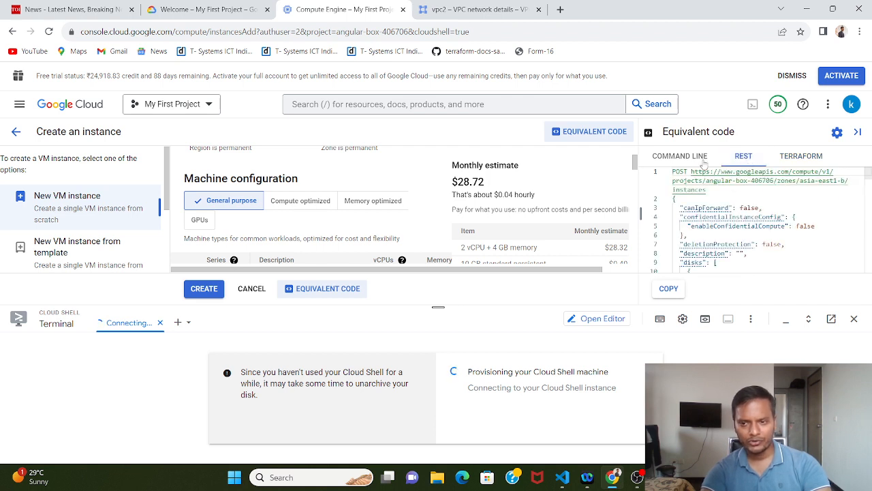
Return to the command-line code, execute the gcloud command that creates instance-2, and authorize Cloud Shell
click(681, 158)
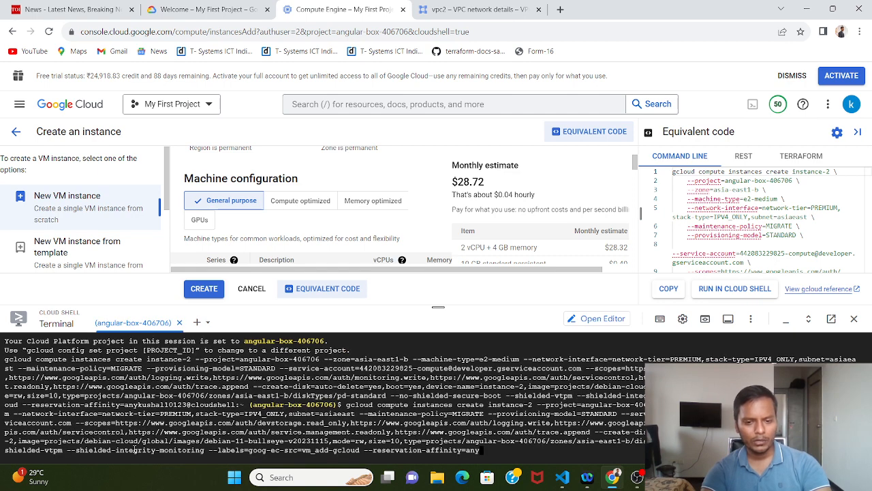
key(Return)
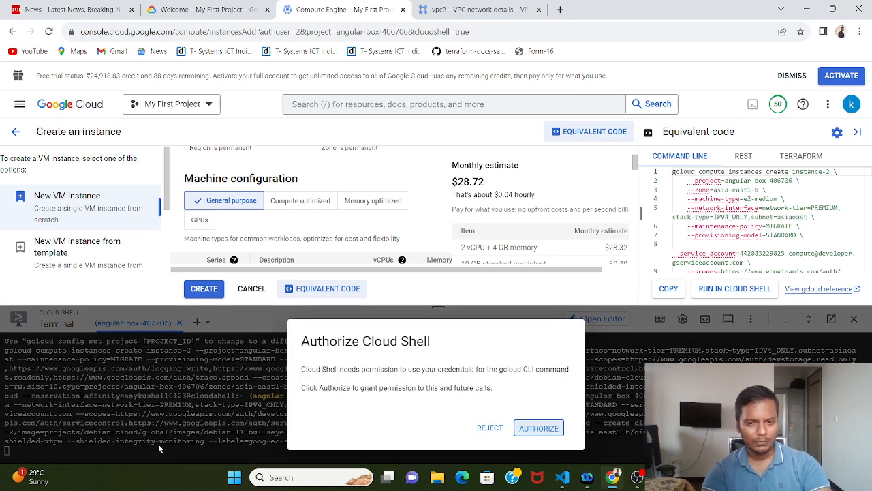
click(539, 427)
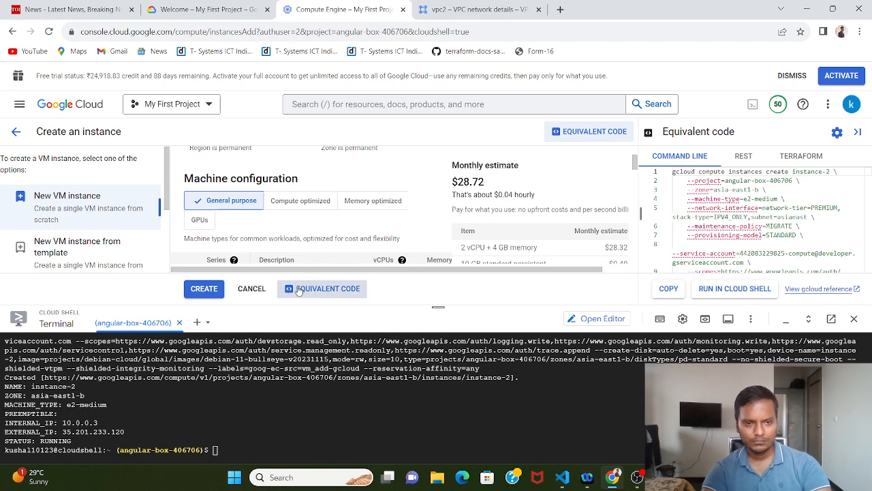
Go back to the VM instances list, close Cloud Shell, and reload the page
click(16, 131)
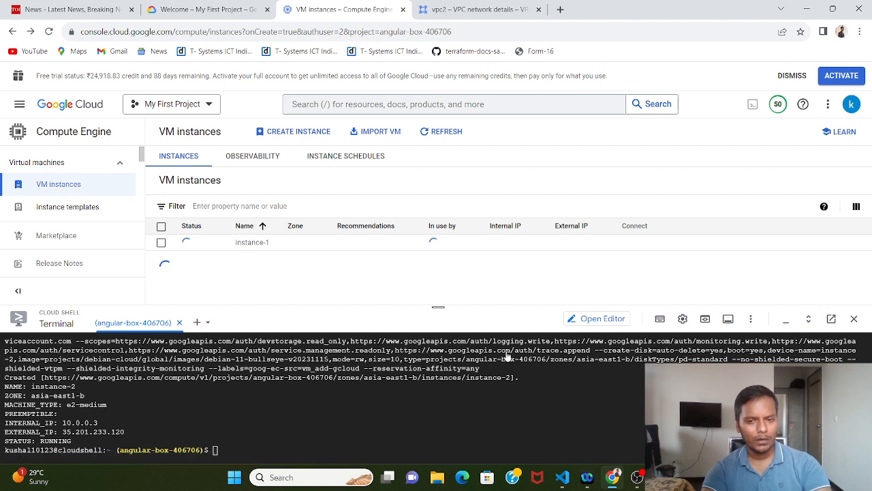
click(855, 322)
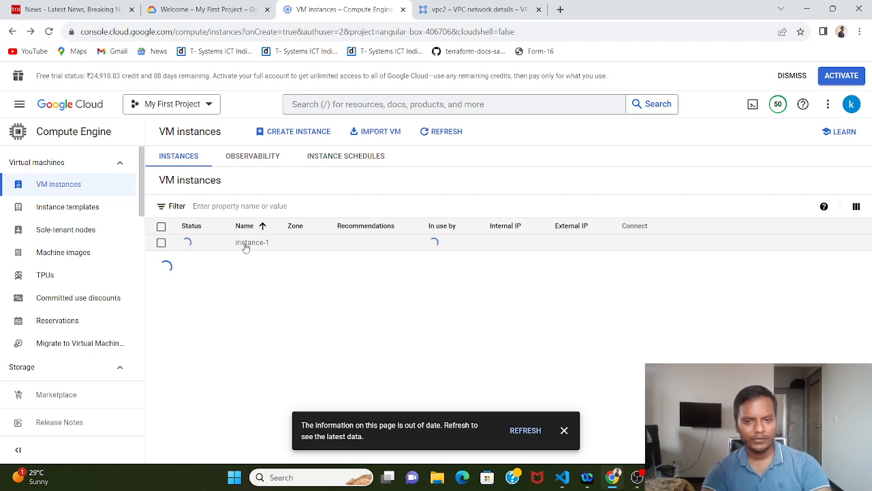
click(265, 32)
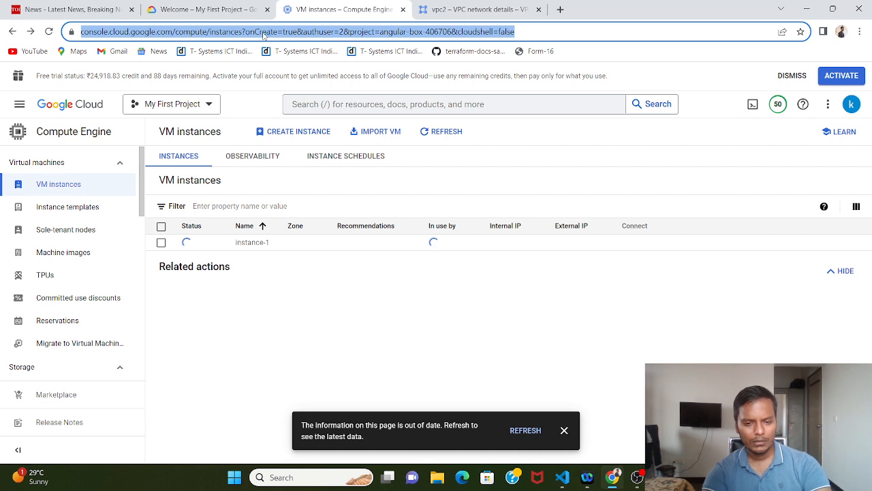
key(Return)
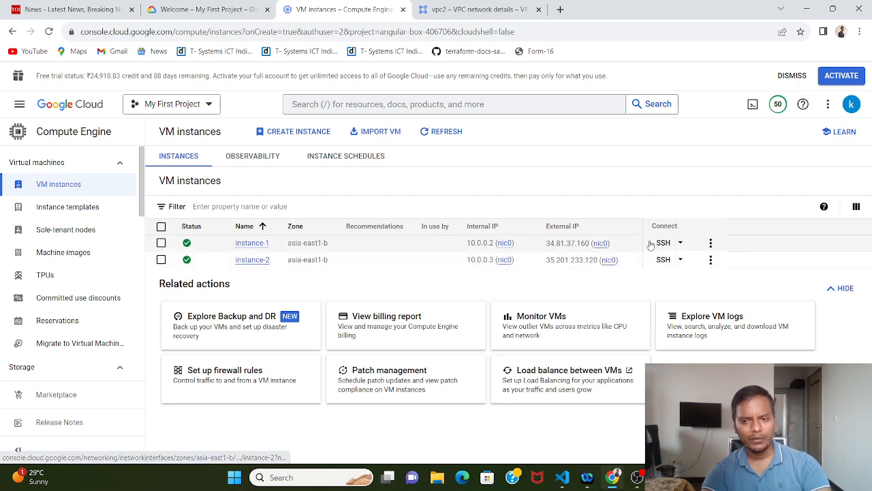
Open an SSH session to instance-1 in a browser window and move that window clear of the instance list
click(680, 244)
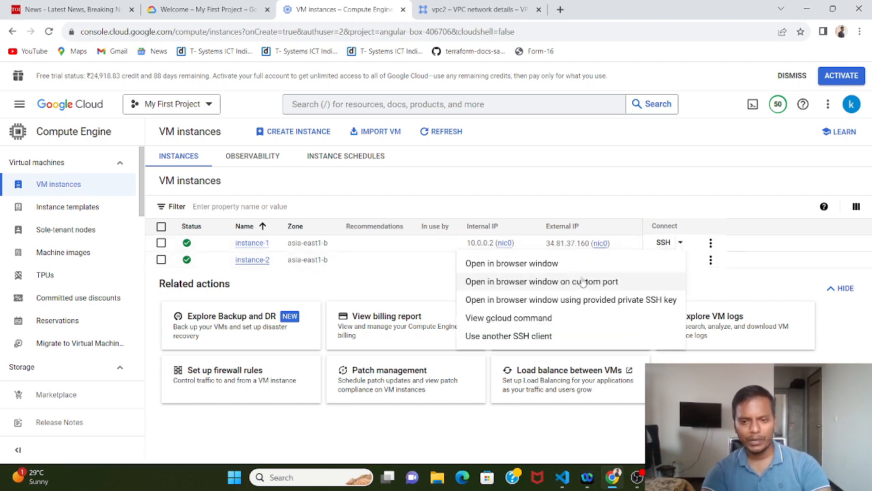
click(556, 270)
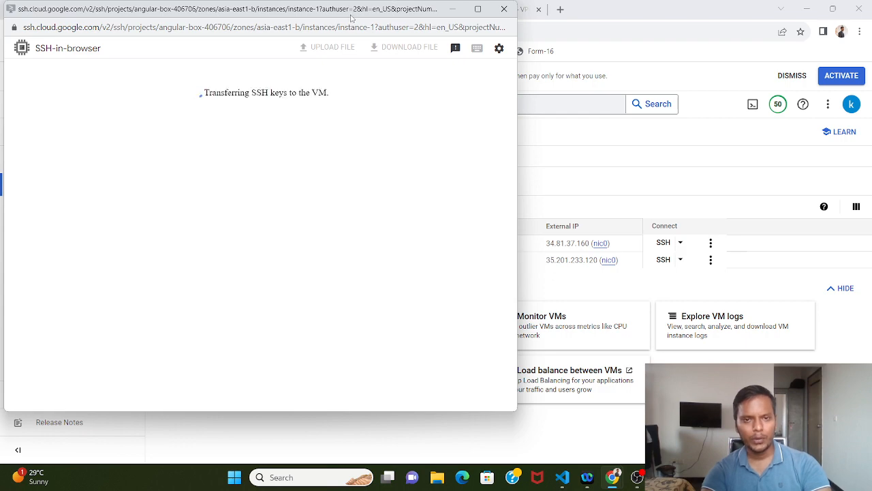
drag(364, 10, 751, 295)
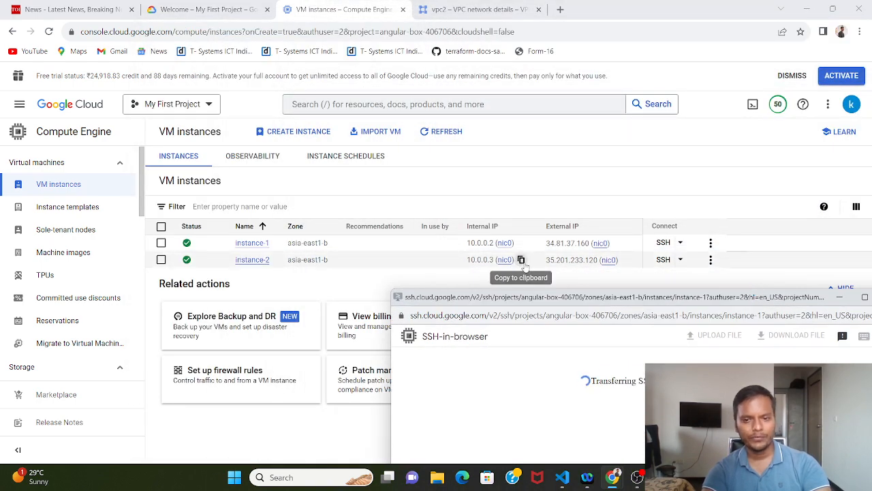
Copy instance-2's internal IP, bring back the instance-1 SSH window, and authorize SSH-in-browser to connect to VMs
click(521, 261)
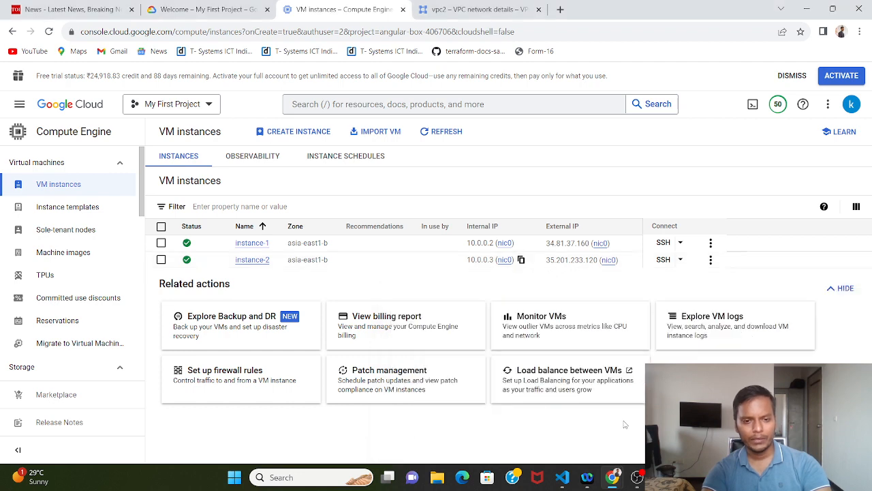
mouse_move(612, 480)
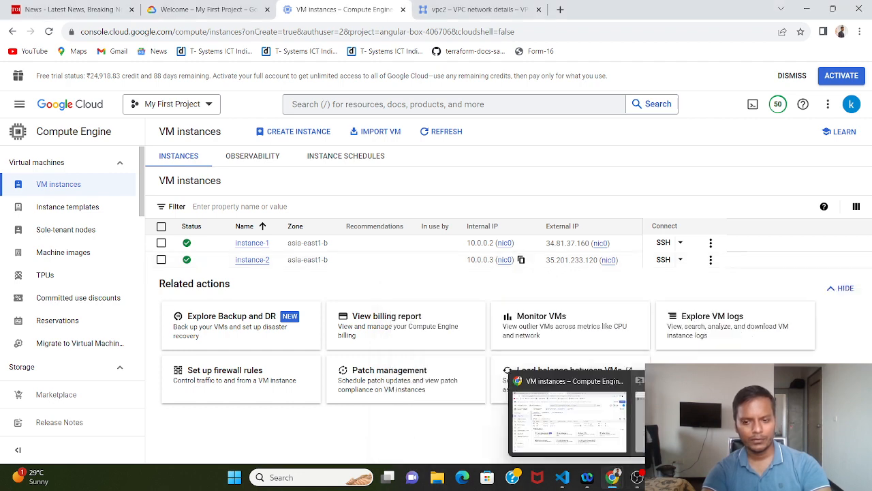
click(671, 424)
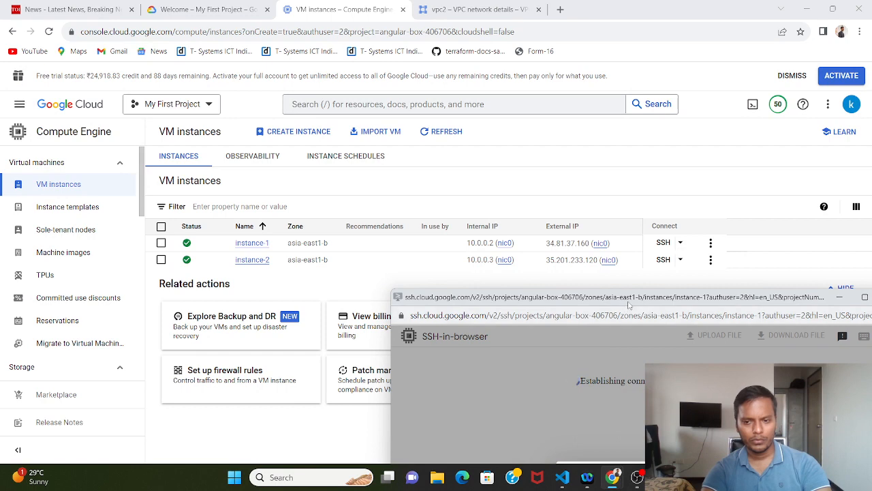
drag(629, 304, 485, 40)
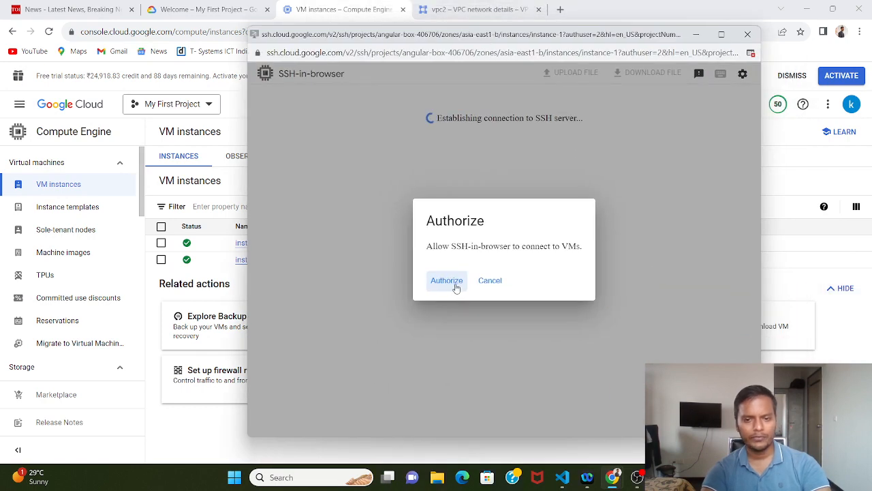
click(447, 281)
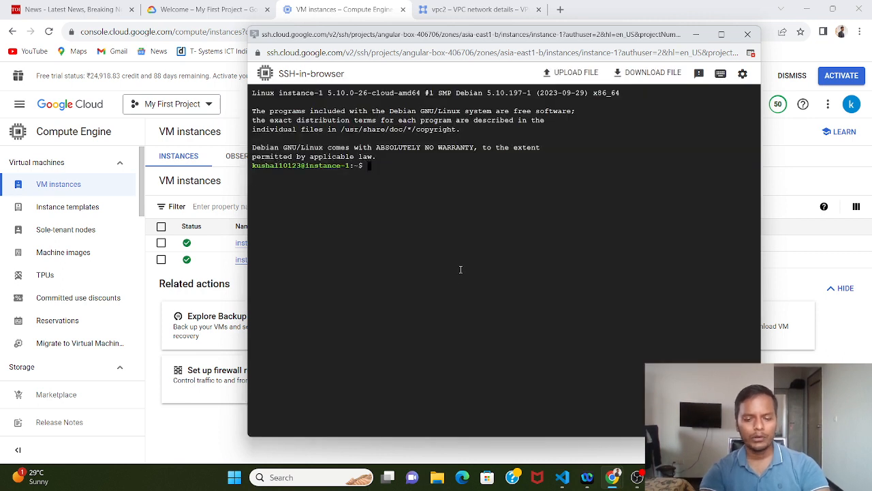
Ping instance-2's internal IP 10.0.0.3 from the instance-1 terminal, and stop the ping after several replies
text(ping)
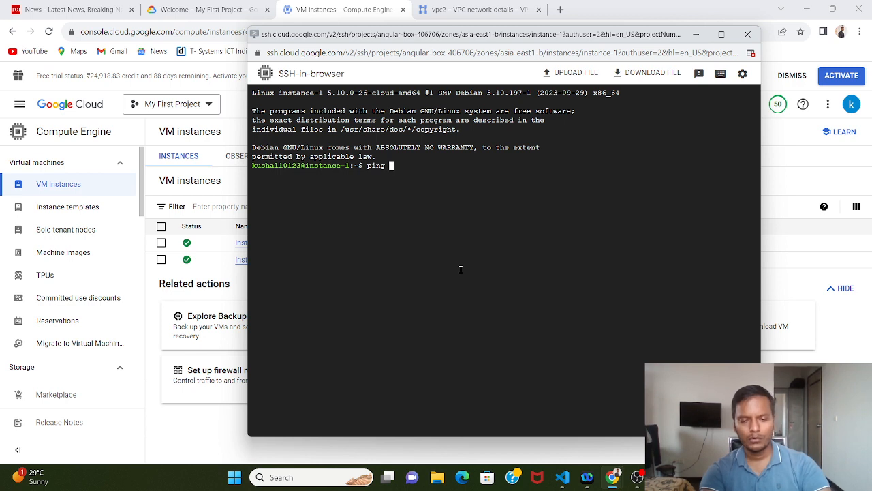
key(ctrl+v)
key(Return)
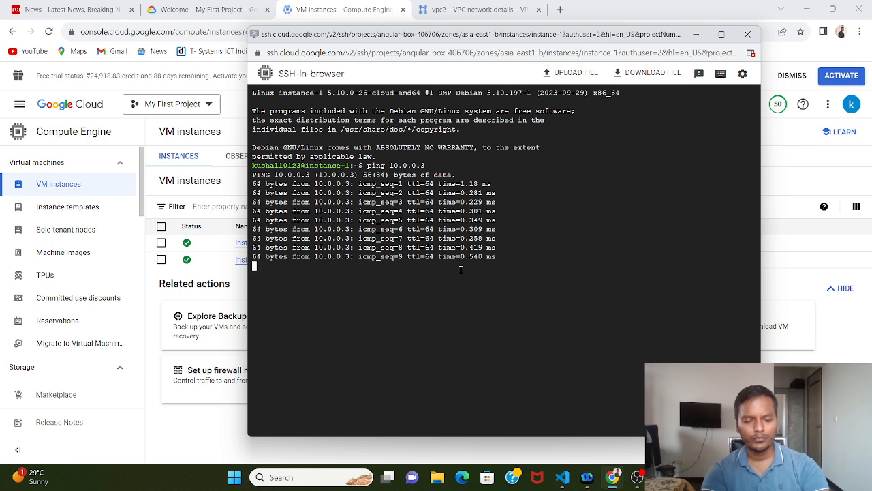
key(ctrl+c)
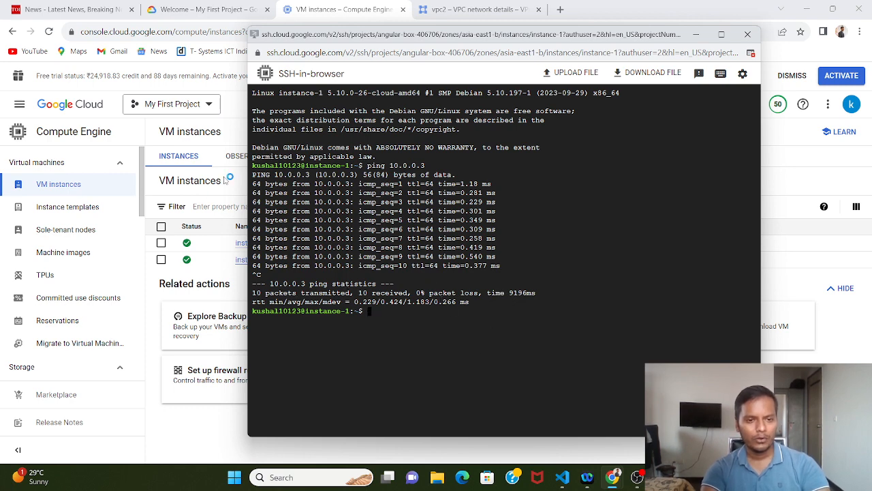
Return to the Google Cloud console and open the VPC network's firewall page
click(233, 197)
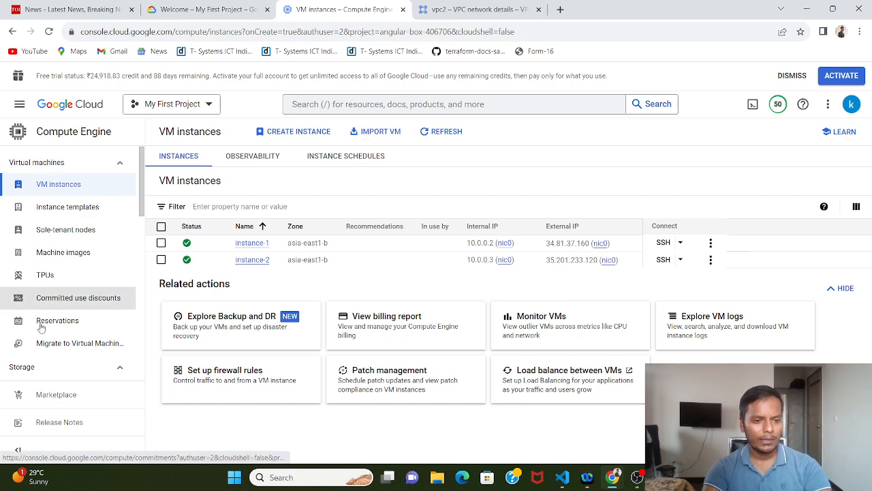
scroll(41, 249, down, 1)
scroll(41, 248, down, 4)
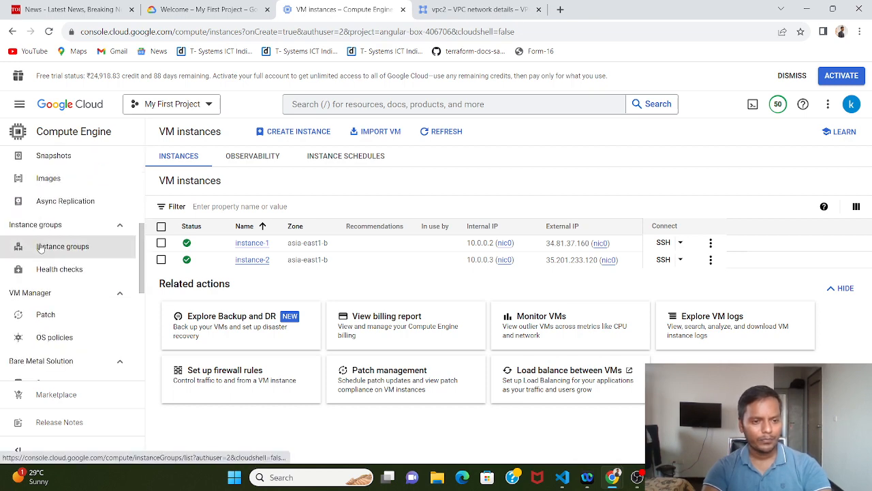
scroll(31, 177, up, 5)
click(19, 103)
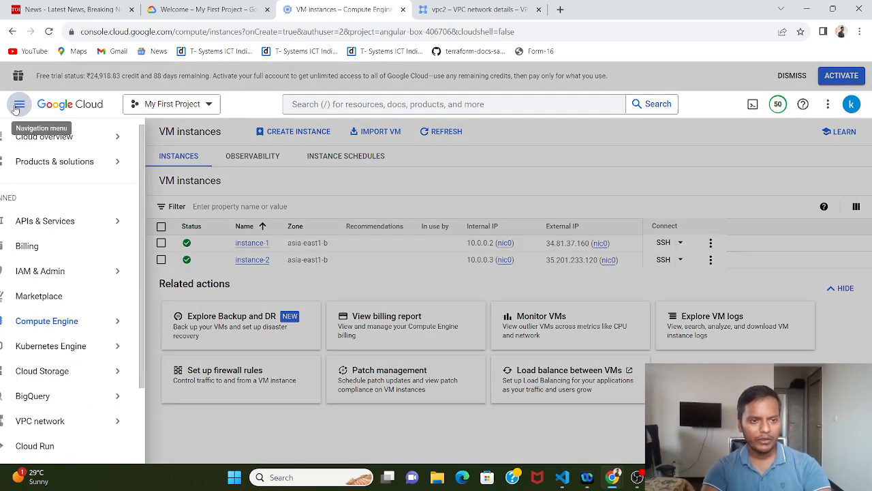
mouse_move(60, 356)
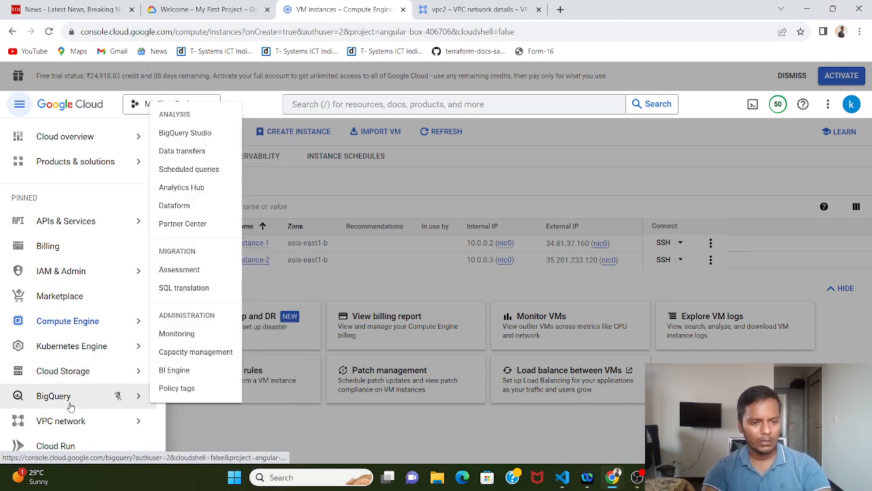
mouse_move(82, 421)
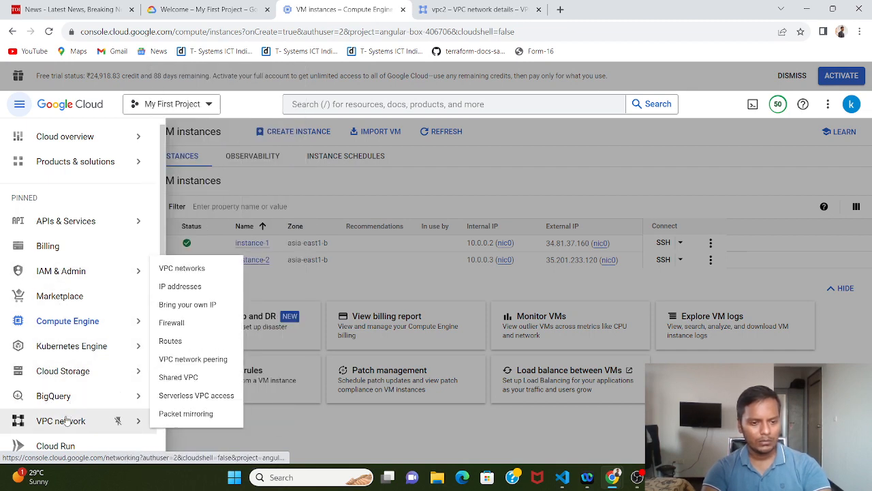
click(181, 324)
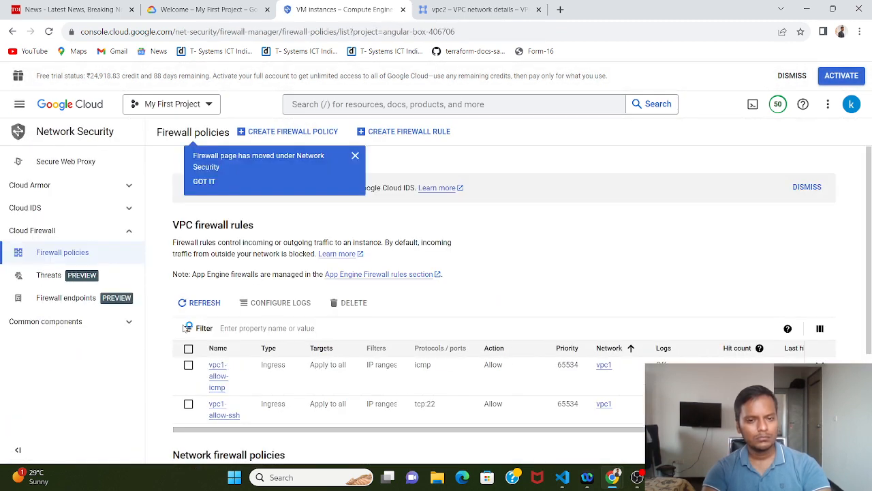
Delete the vpc1-allow-ssh firewall rule from the VPC firewall rules
scroll(283, 299, down, 4)
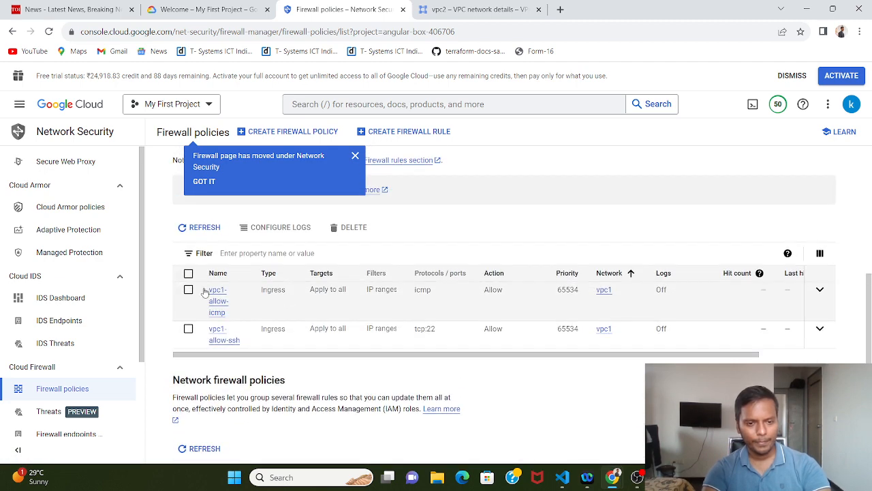
click(189, 331)
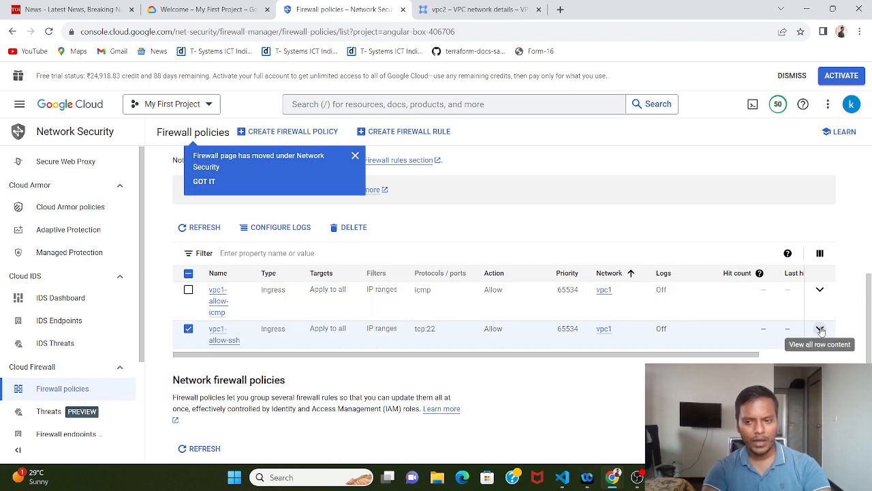
scroll(679, 230, up, 1)
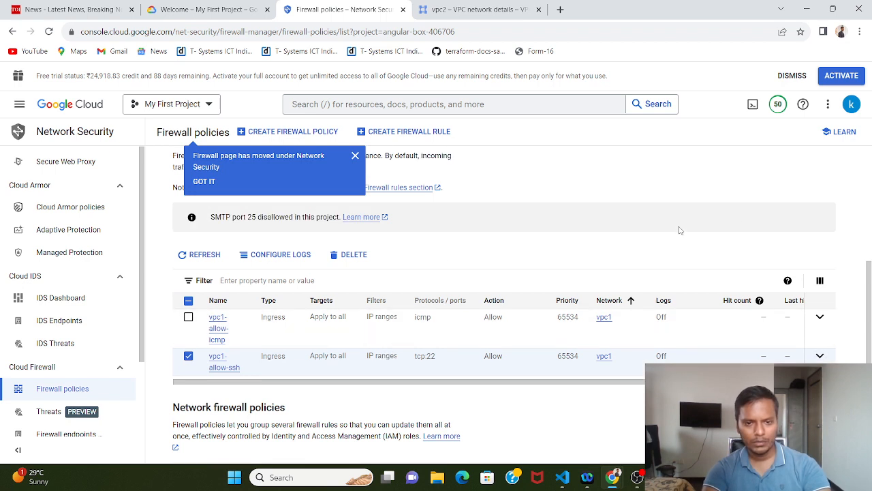
click(355, 254)
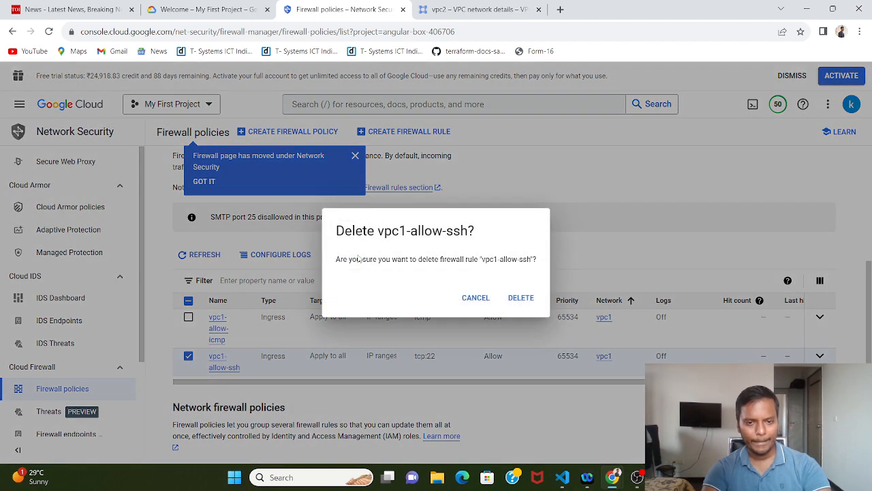
click(522, 300)
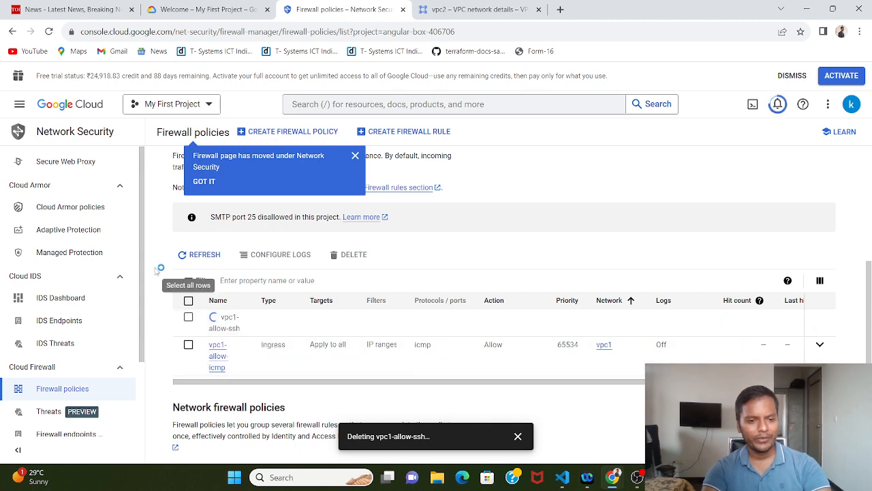
Go back to the VM instances list in Compute Engine
click(19, 105)
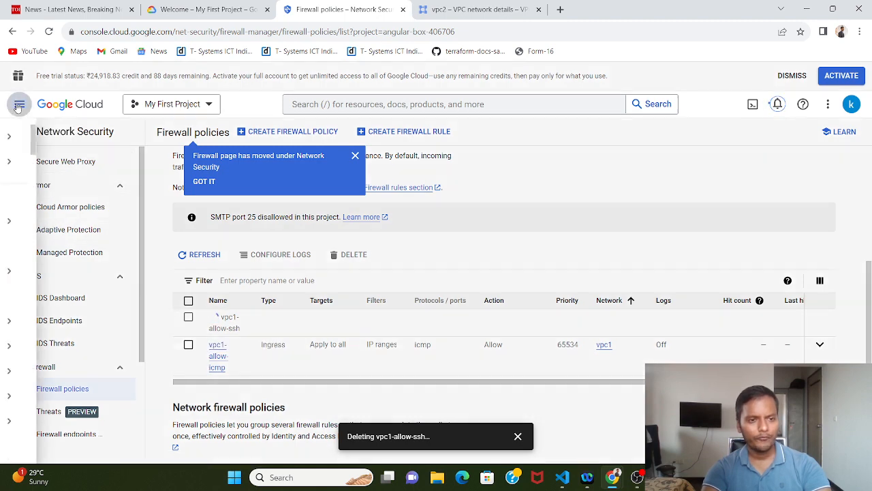
mouse_move(66, 318)
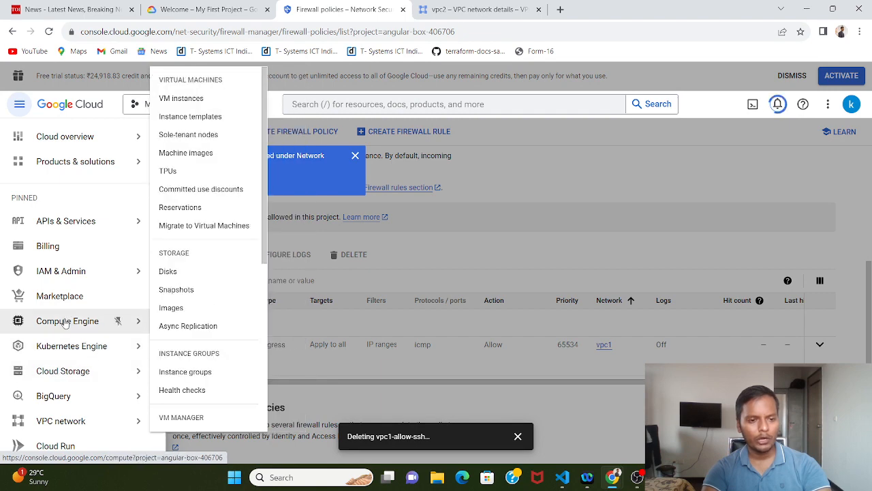
click(193, 98)
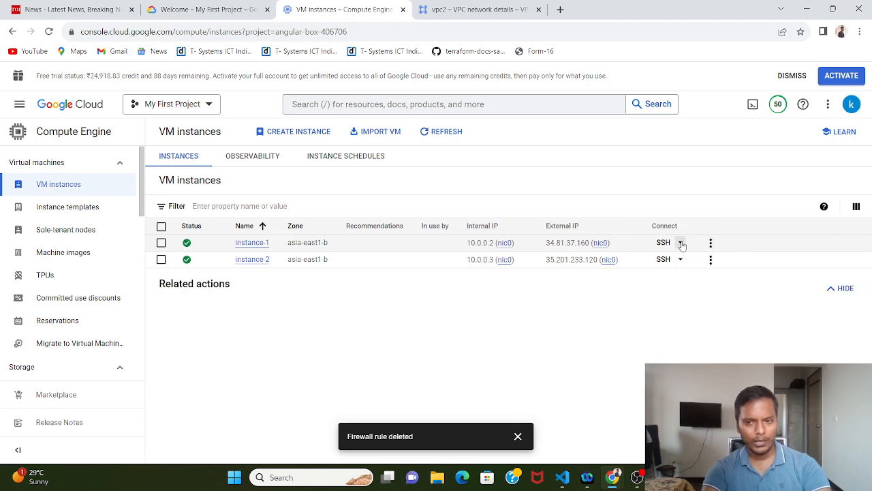
Try to open a new SSH session to instance-1 in a browser window, authorize SSH-in-browser, and close the window after waiting for the connection
click(681, 244)
click(625, 269)
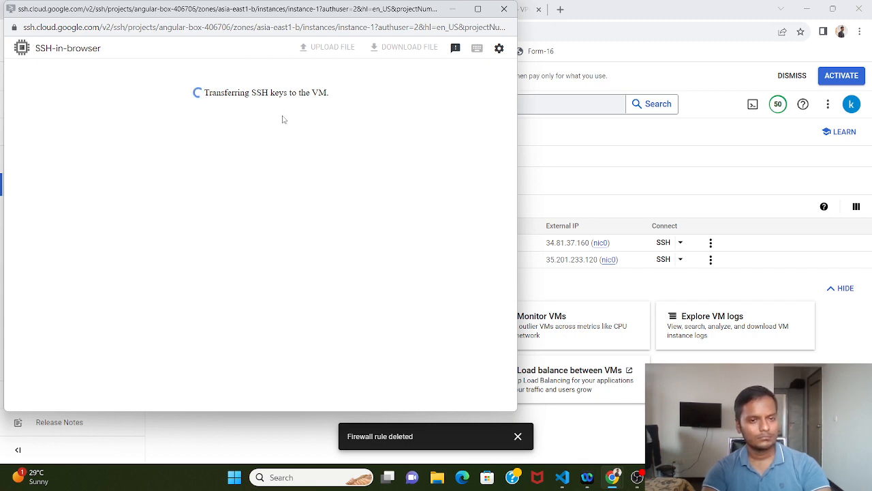
drag(307, 13, 538, 43)
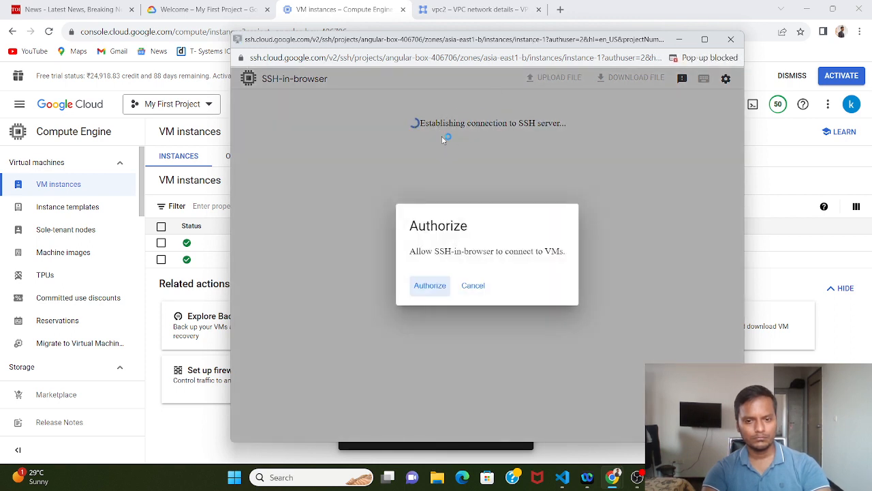
click(440, 285)
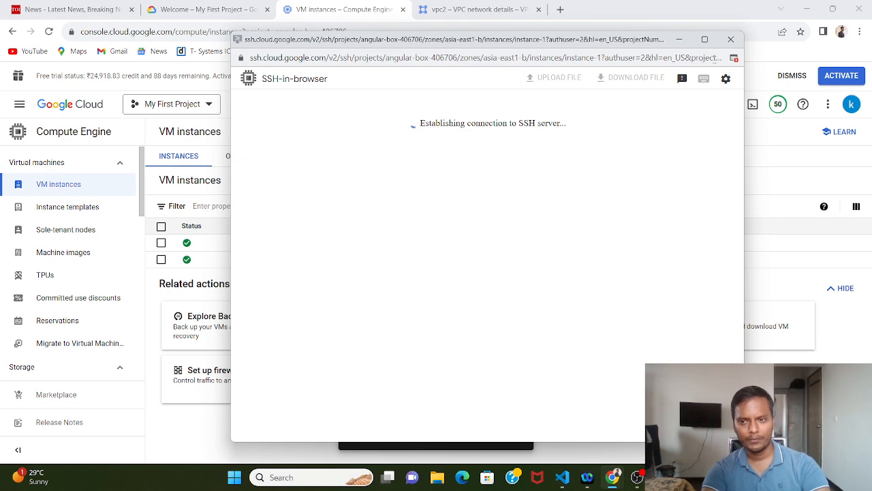
click(731, 39)
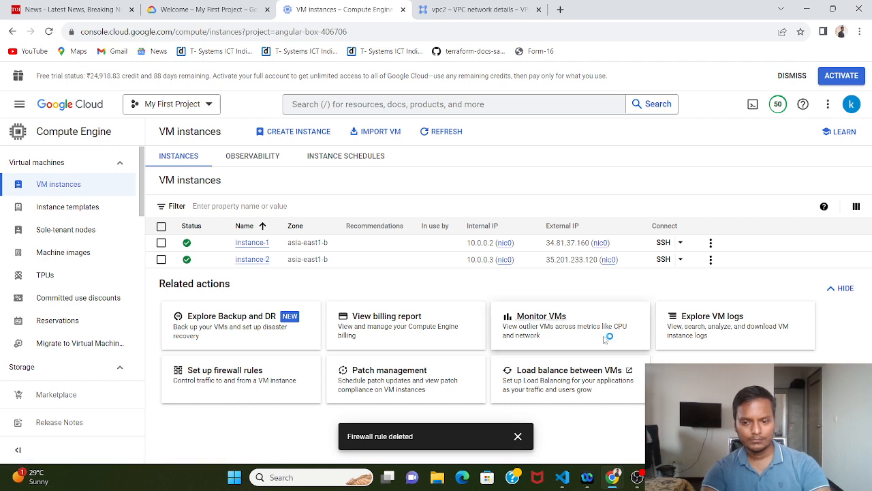
click(637, 479)
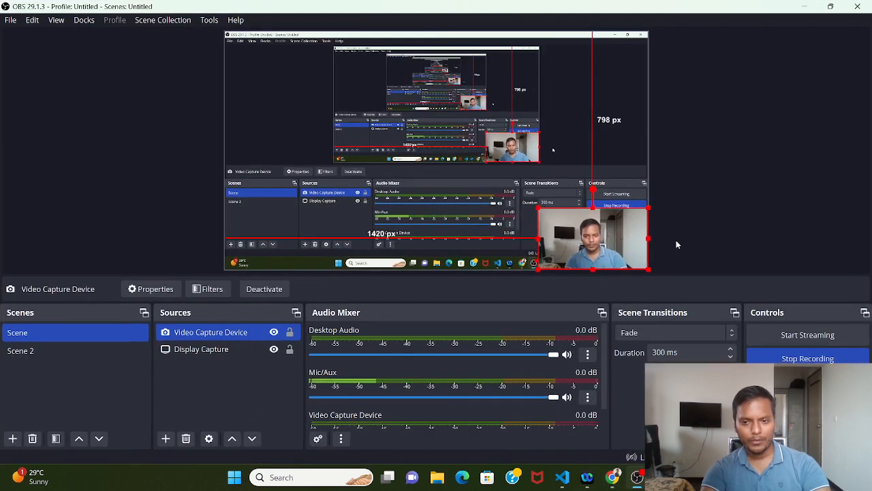